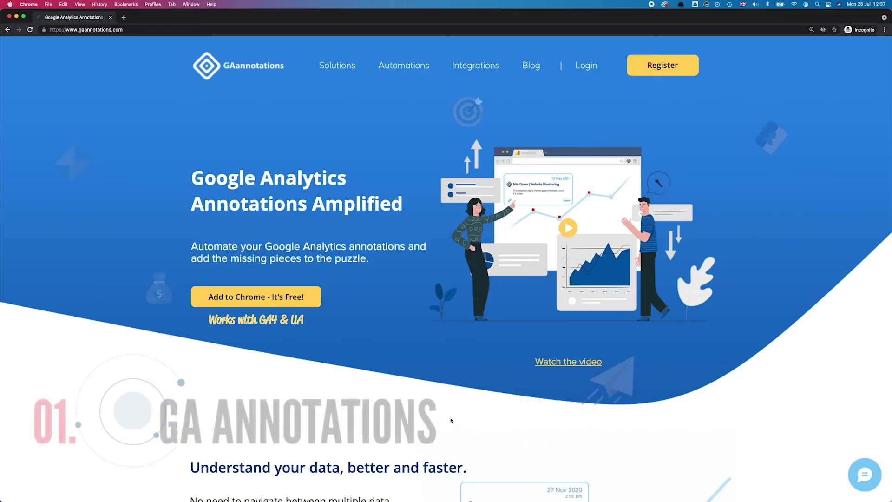
- Scroll down the site and reveal the annotation behind the red marker on the Analytics chart
{"action": "scroll", "coordinate": [451, 423], "scroll_direction": "down", "scroll_amount": 5}
{"action": "scroll", "coordinate": [451, 420], "scroll_direction": "down", "scroll_amount": 15}
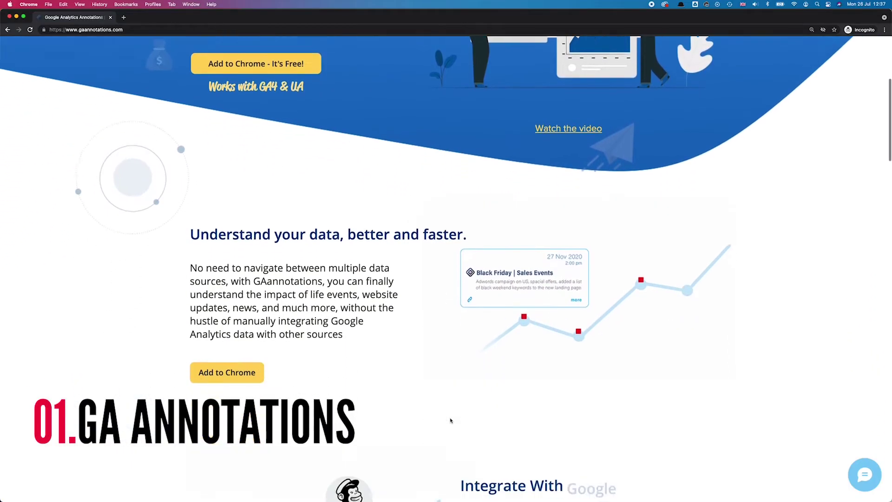
{"action": "scroll", "coordinate": [450, 420], "scroll_direction": "down", "scroll_amount": 12}
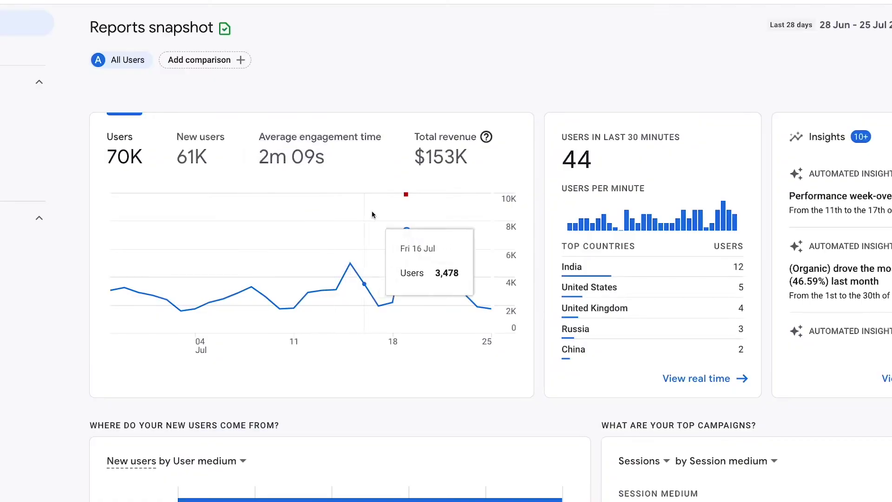
{"action": "left_click", "coordinate": [406, 195]}
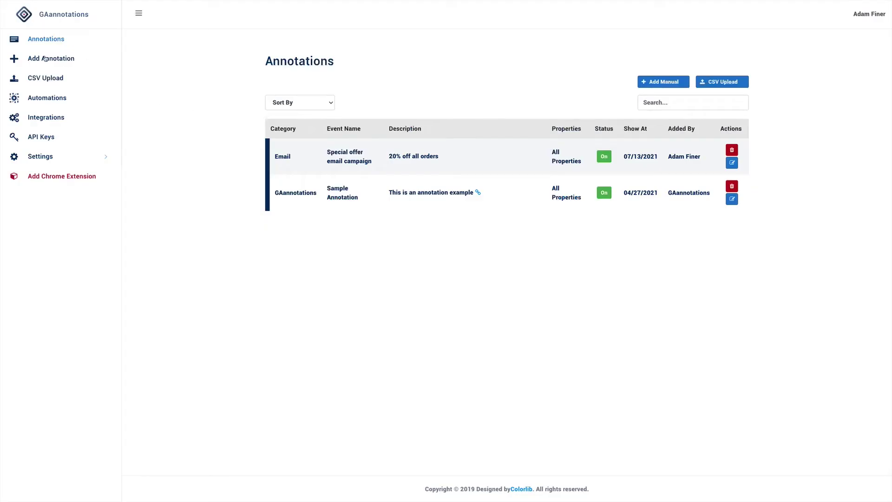
- Add a 'Product launch' annotation in Product updates dated 15/07/2021, then view it on the chart
{"action": "left_click", "coordinate": [45, 58]}
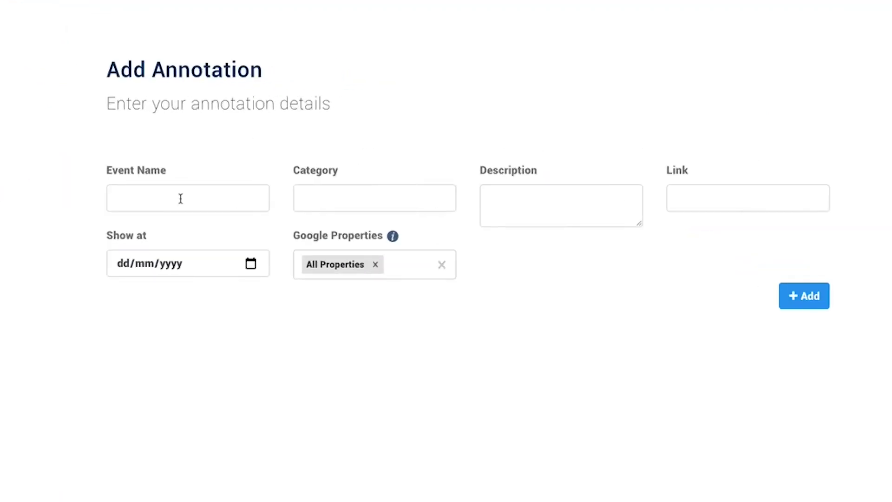
{"action": "left_click", "coordinate": [345, 157]}
{"action": "type", "text": "Product launch"}
{"action": "left_click", "coordinate": [425, 156]}
{"action": "left_click", "coordinate": [328, 222]}
{"action": "left_click", "coordinate": [500, 197]}
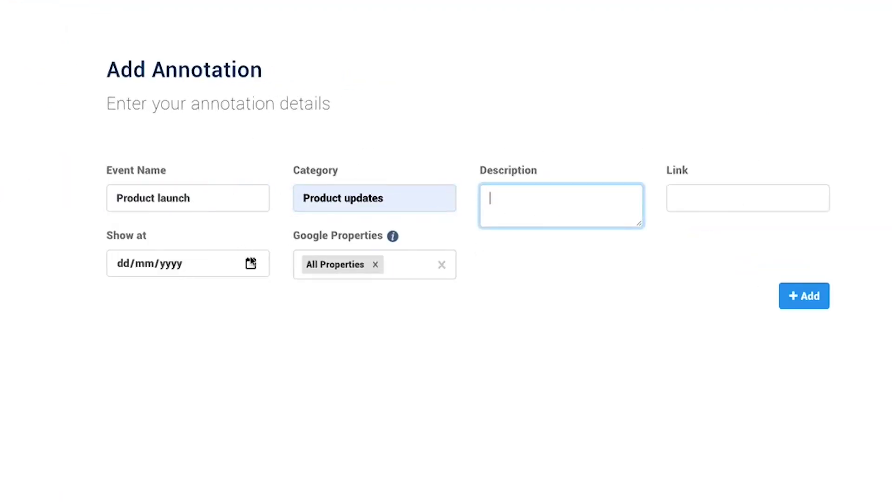
{"action": "left_click", "coordinate": [251, 263]}
{"action": "left_click", "coordinate": [192, 388]}
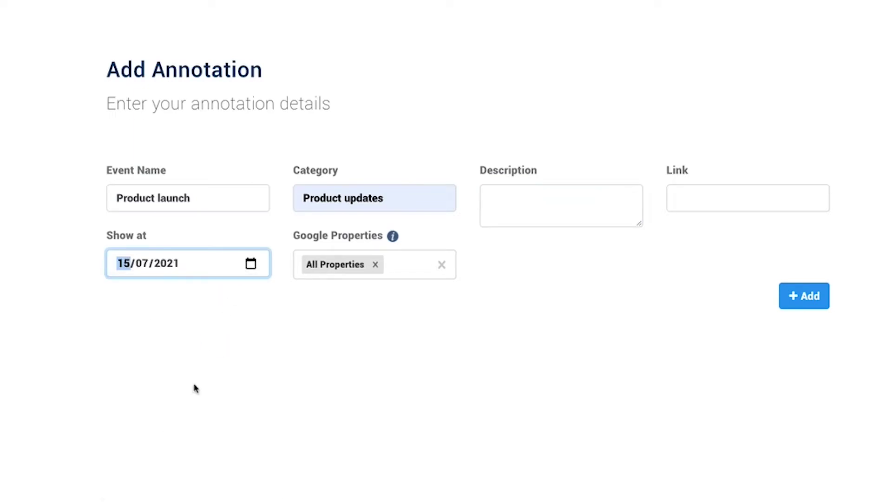
{"action": "left_click", "coordinate": [805, 297]}
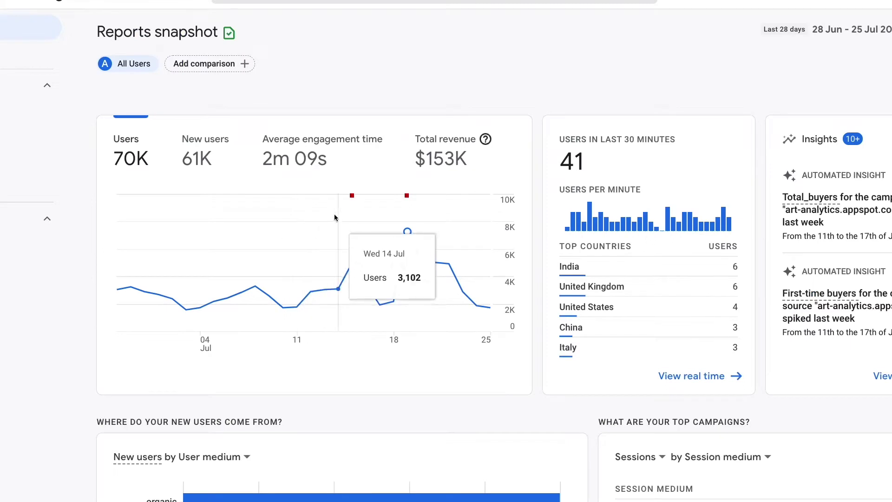
{"action": "left_click", "coordinate": [352, 196]}
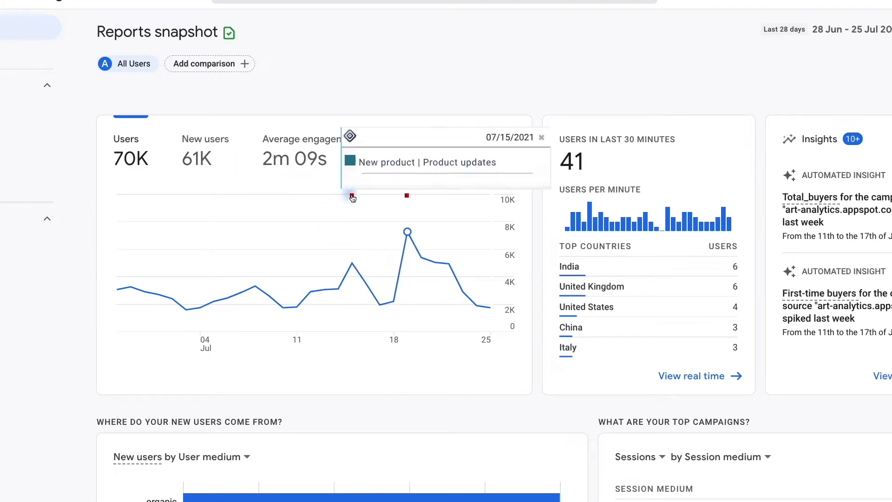
{"action": "left_click", "coordinate": [407, 196]}
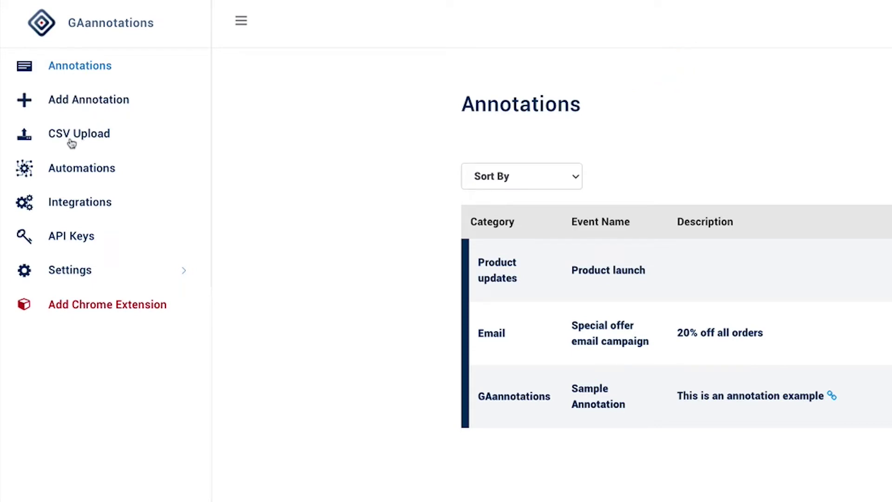
- Look through the available Integrations list, then go to the Automations settings
{"action": "left_click", "coordinate": [69, 201]}
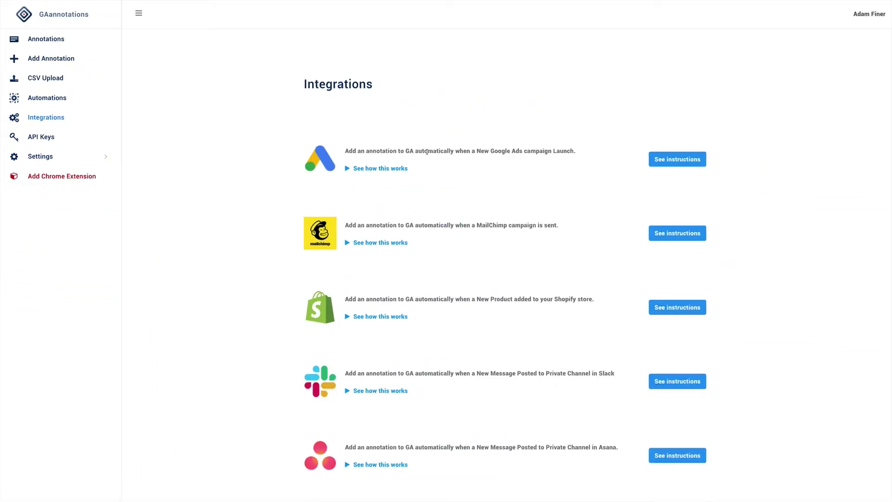
{"action": "scroll", "coordinate": [427, 152], "scroll_direction": "down", "scroll_amount": 5}
{"action": "scroll", "coordinate": [426, 153], "scroll_direction": "down", "scroll_amount": 4}
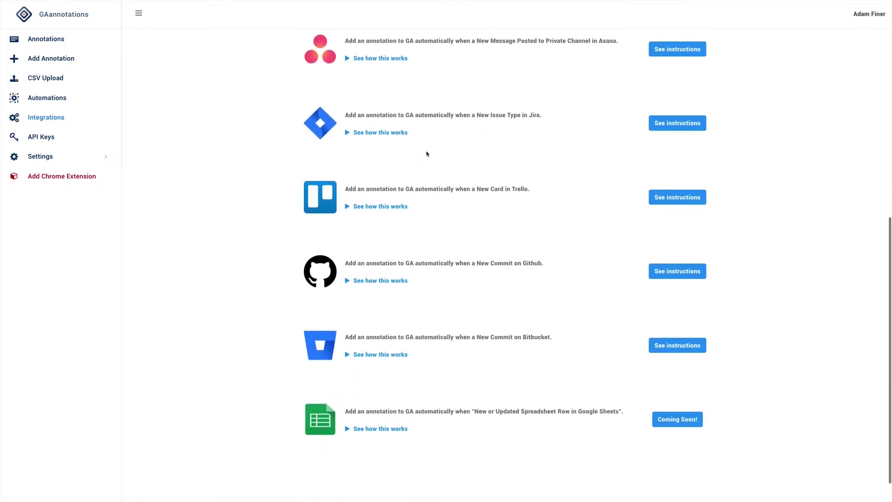
{"action": "scroll", "coordinate": [427, 154], "scroll_direction": "down", "scroll_amount": 1}
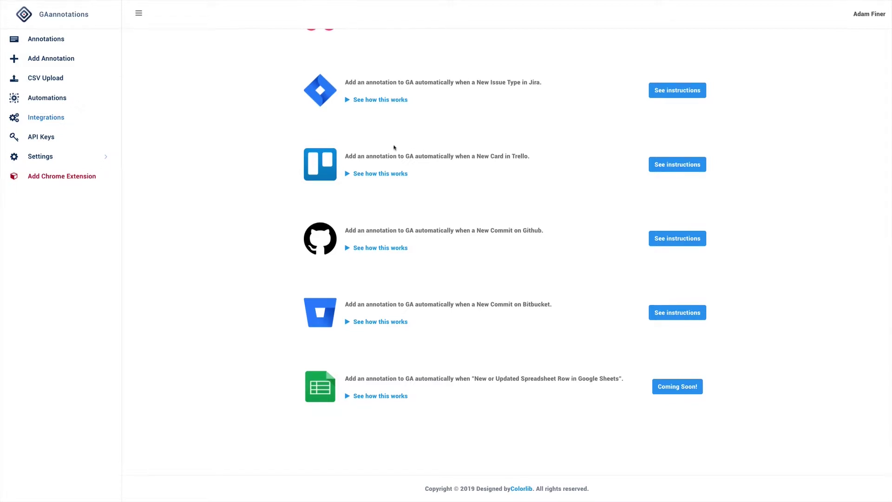
{"action": "left_click", "coordinate": [54, 96]}
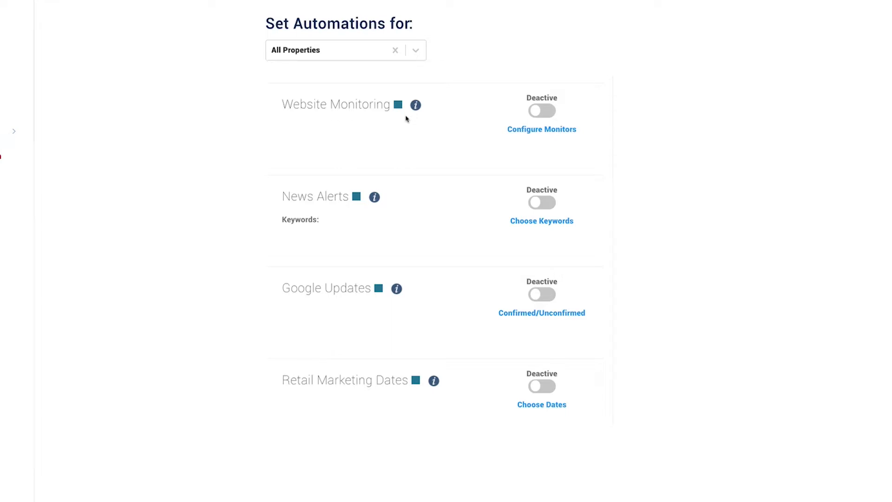
- Scroll through the remaining automation options to the end of the list
{"action": "scroll", "coordinate": [406, 120], "scroll_direction": "down", "scroll_amount": 3}
{"action": "scroll", "coordinate": [406, 119], "scroll_direction": "down", "scroll_amount": 3}
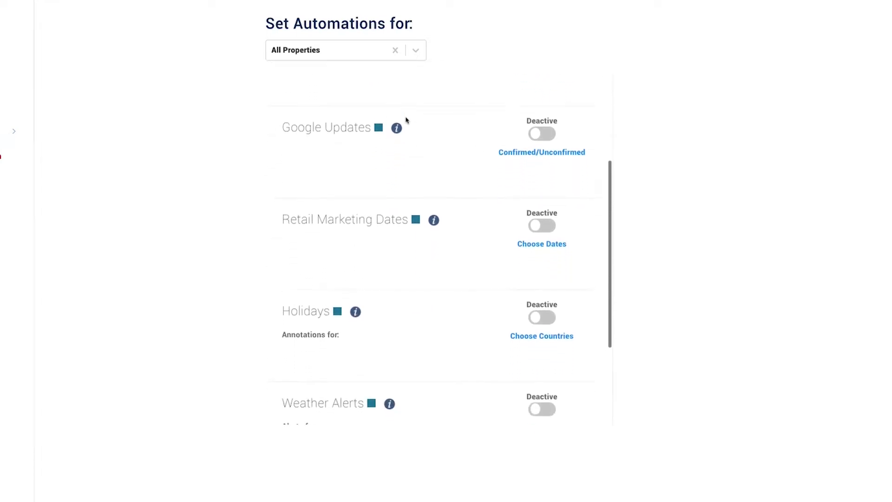
{"action": "scroll", "coordinate": [405, 120], "scroll_direction": "down", "scroll_amount": 1}
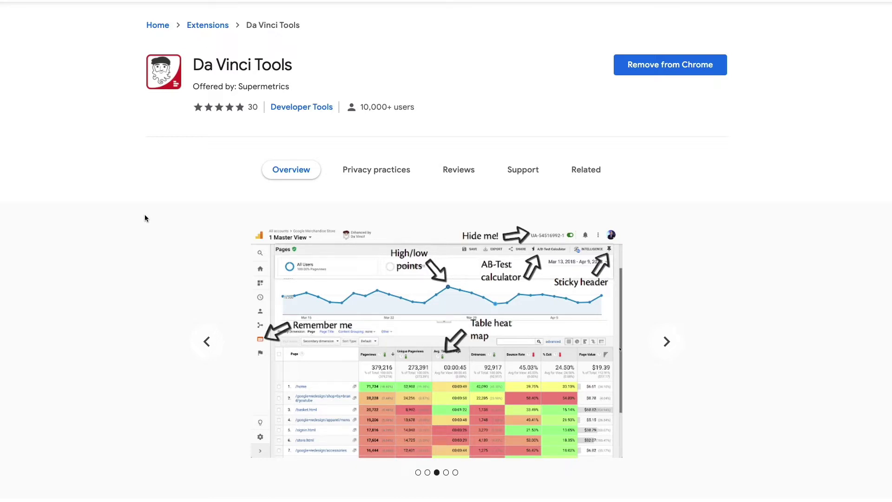
- Expand the Da Vinci Tools Overview with Read more to show every Google Analytics feature
{"action": "scroll", "coordinate": [145, 216], "scroll_direction": "down", "scroll_amount": 8}
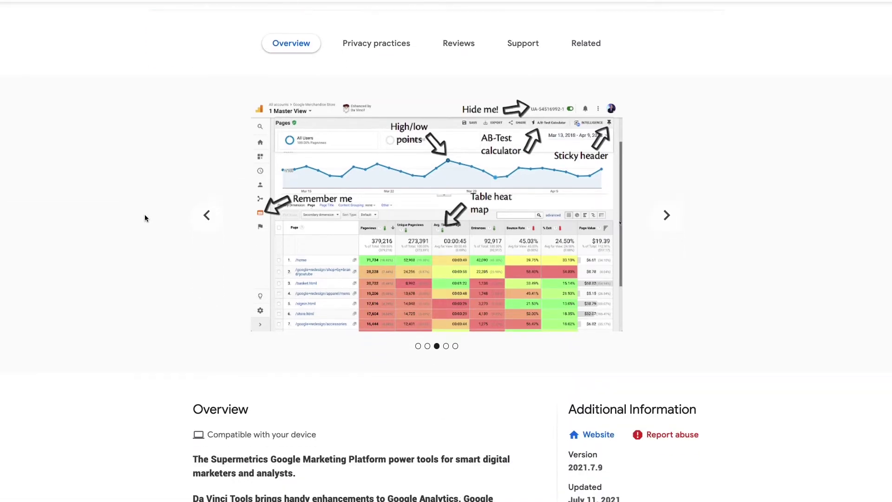
{"action": "scroll", "coordinate": [144, 218], "scroll_direction": "down", "scroll_amount": 4}
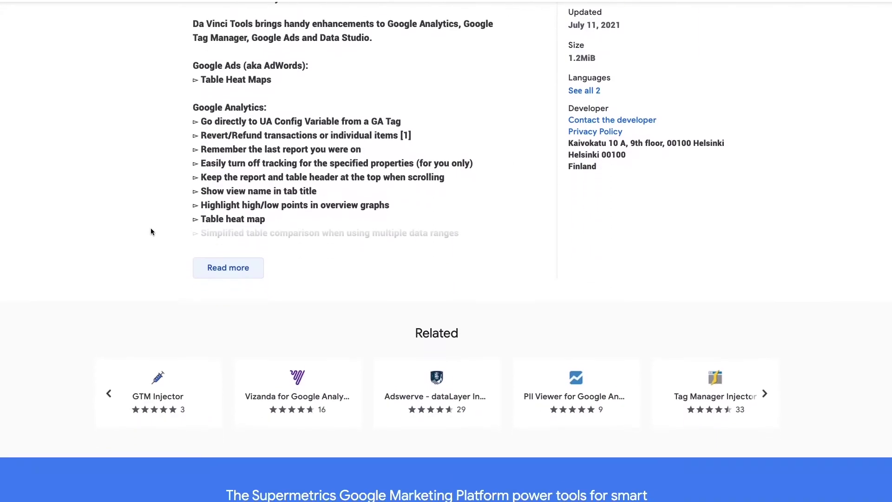
{"action": "left_click", "coordinate": [219, 263]}
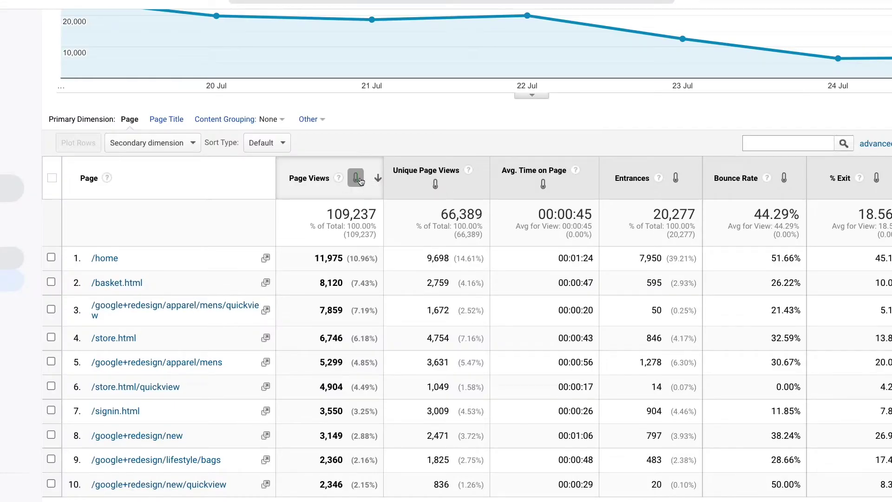
- Heat-map the Page Views and Unique Page Views columns and show Avg. Time on Page as bars
{"action": "left_click", "coordinate": [355, 177]}
{"action": "left_click", "coordinate": [435, 184]}
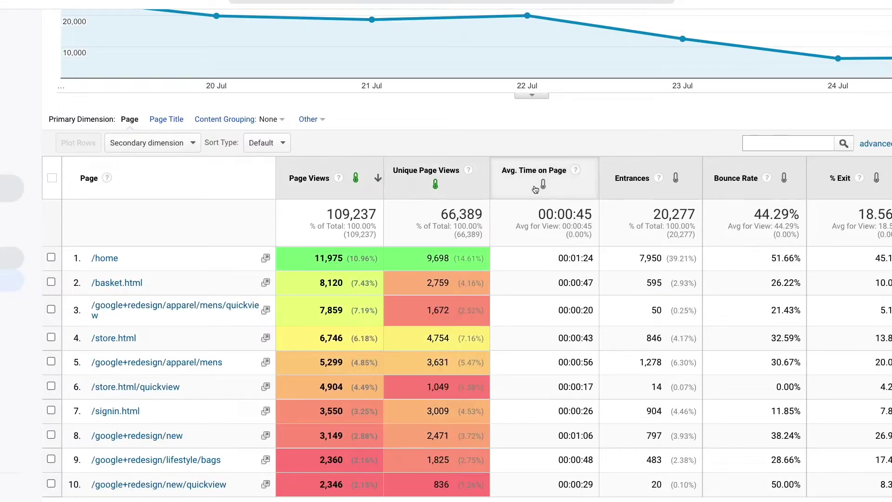
{"action": "left_click", "coordinate": [543, 184]}
{"action": "left_click", "coordinate": [543, 186]}
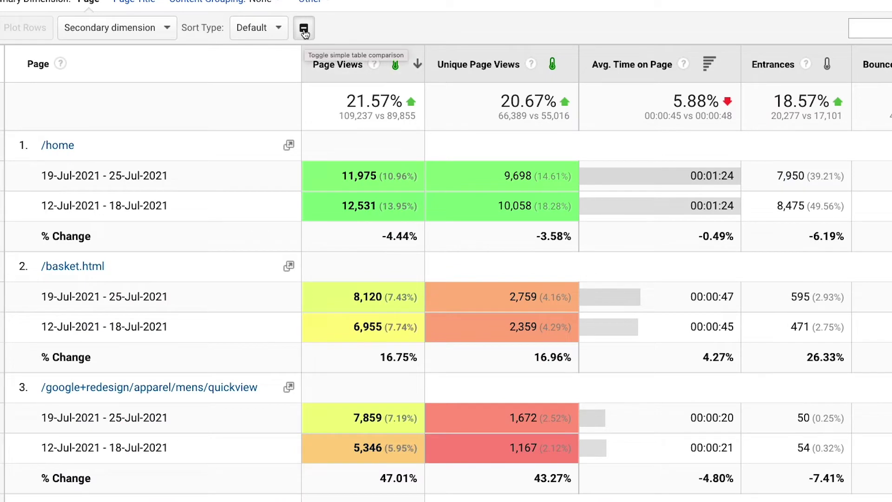
- Collapse the date comparison into heat-mapped percentage-change rows and check the preset date ranges
{"action": "left_click", "coordinate": [304, 29]}
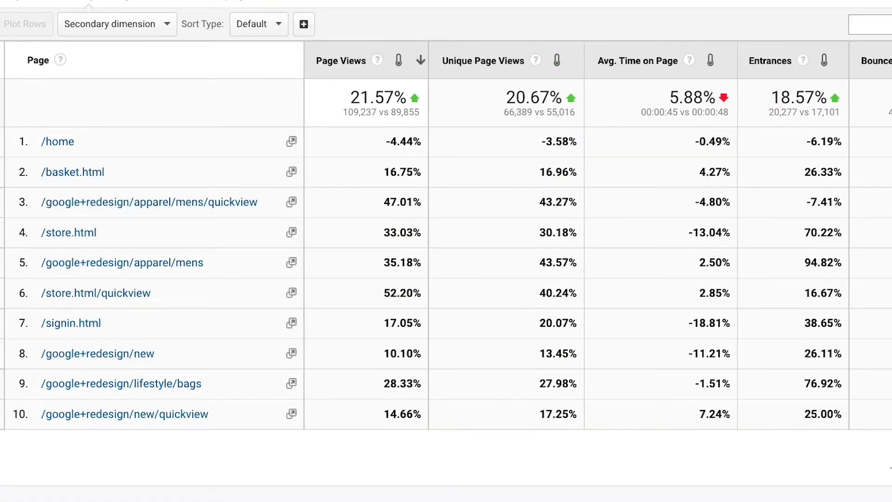
{"action": "left_click", "coordinate": [399, 61]}
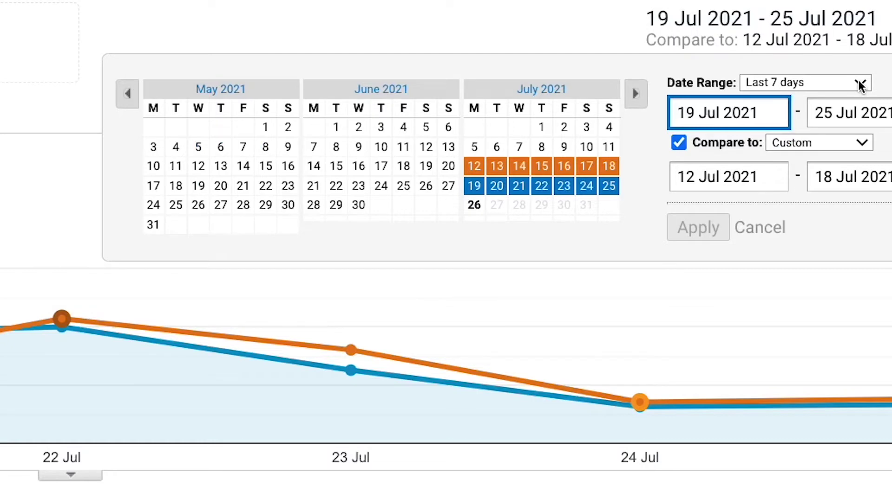
{"action": "left_click", "coordinate": [861, 84]}
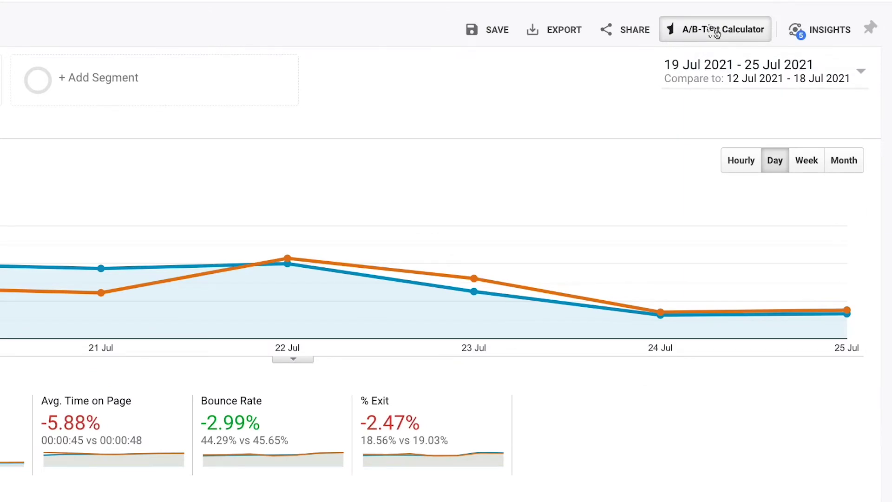
- Test /basket.html page views 8,120 versus 6,955 for significance in Da Vinci's A/B calculator
{"action": "left_click", "coordinate": [716, 30]}
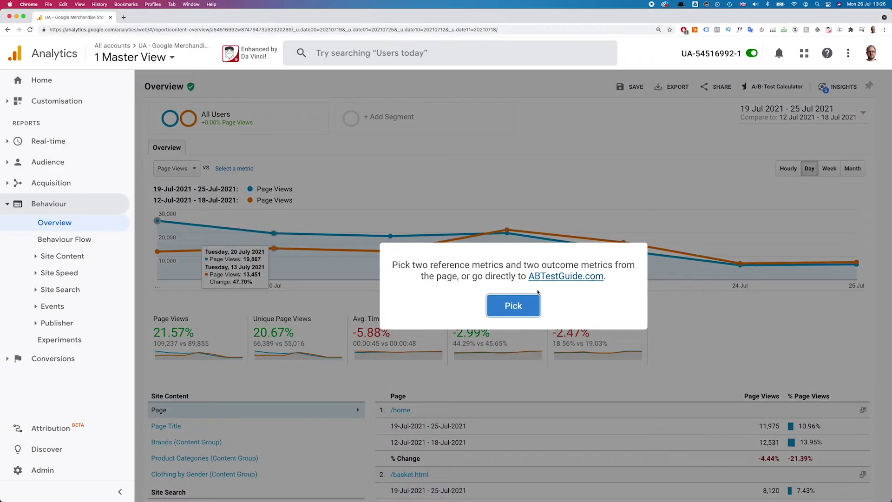
{"action": "left_click", "coordinate": [529, 303]}
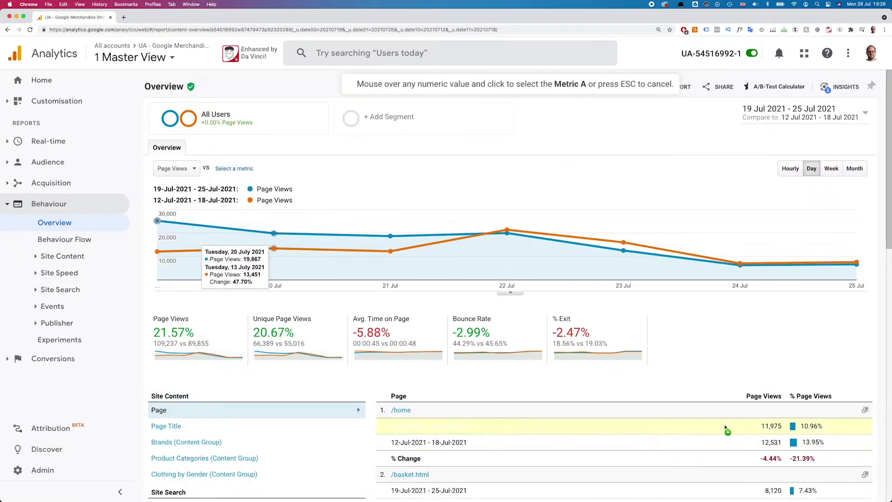
{"action": "left_click", "coordinate": [771, 426]}
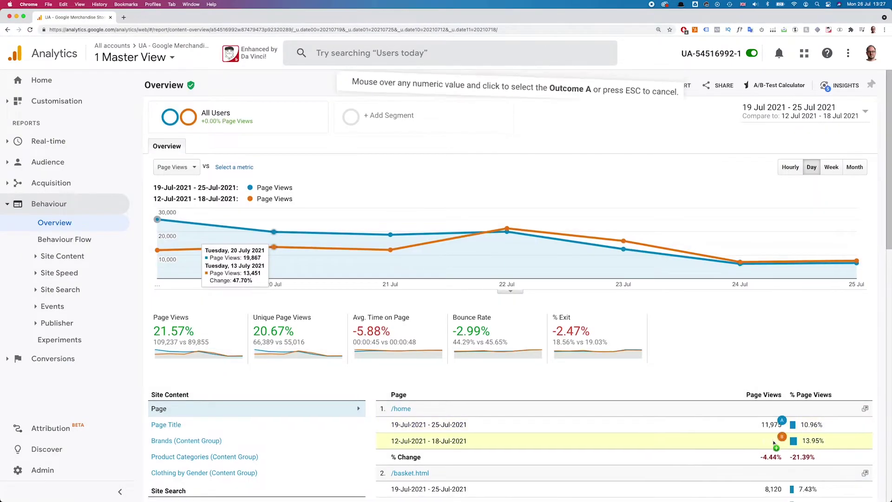
{"action": "scroll", "coordinate": [775, 443], "scroll_direction": "down", "scroll_amount": 3}
{"action": "left_click", "coordinate": [774, 399]}
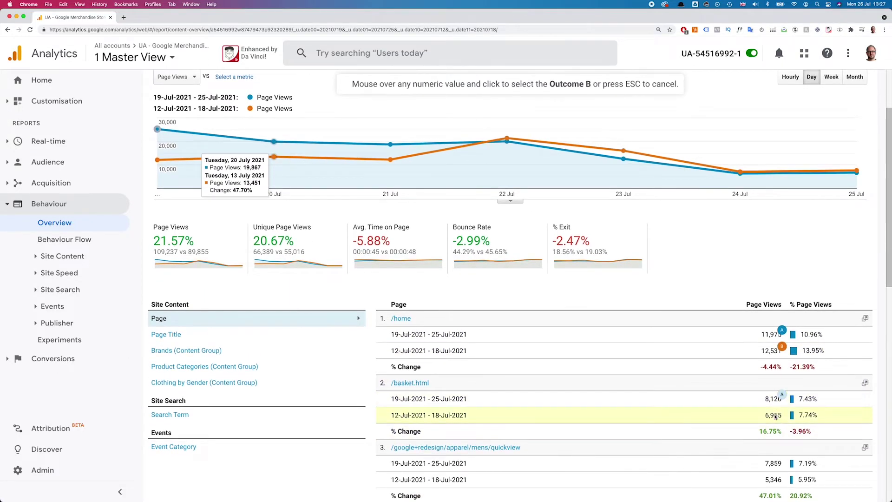
{"action": "left_click", "coordinate": [774, 416]}
{"action": "left_click", "coordinate": [514, 346]}
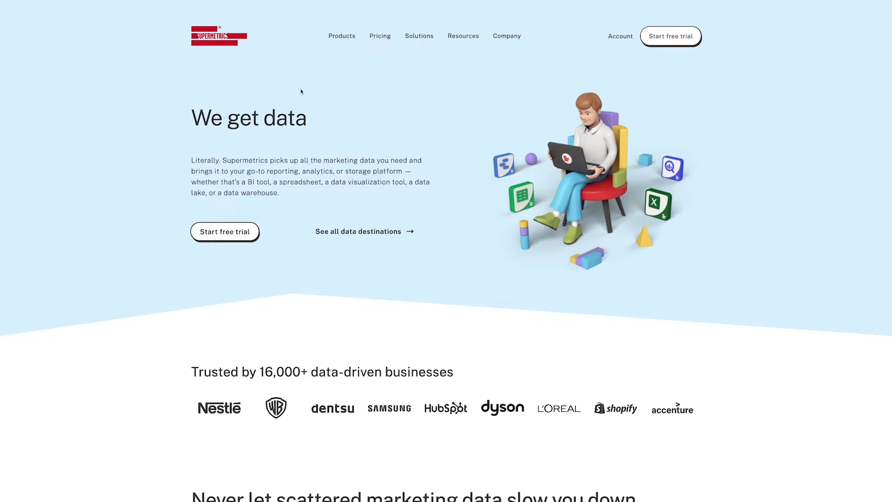
{"action": "mouse_move", "coordinate": [335, 41]}
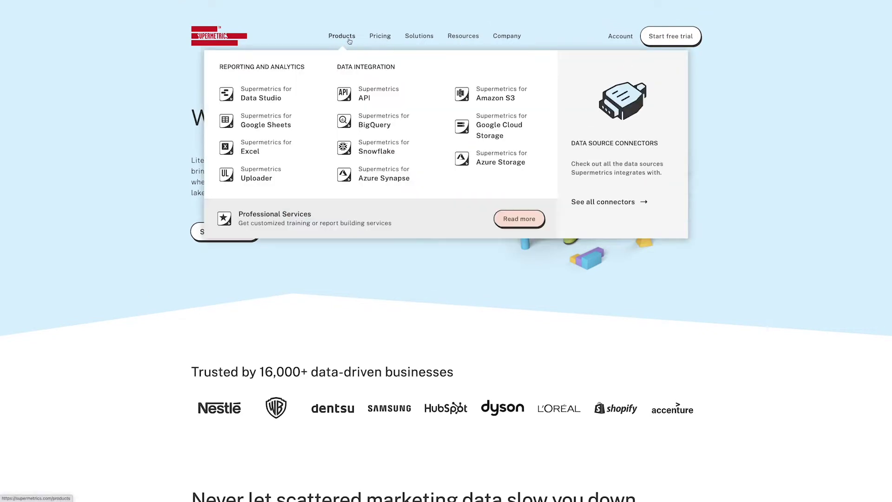
- Browse Supermetrics' full connector catalogue from Products > See all connectors
{"action": "mouse_move", "coordinate": [416, 41]}
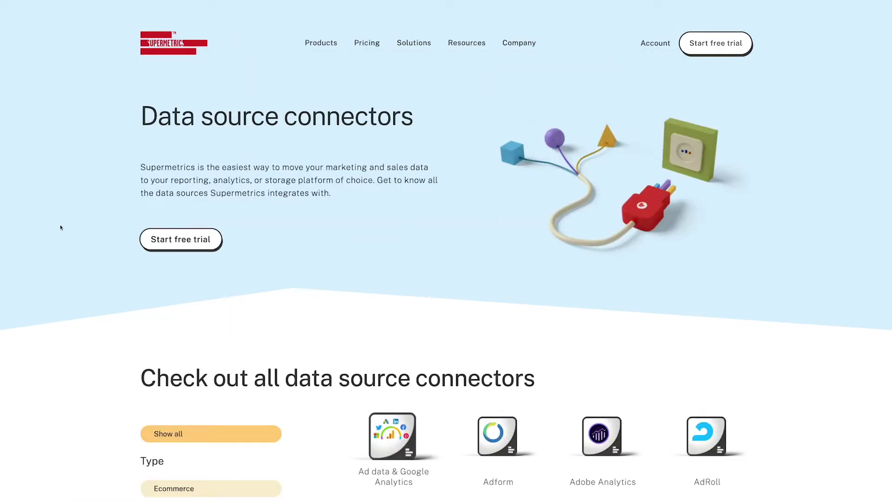
{"action": "scroll", "coordinate": [60, 227], "scroll_direction": "down", "scroll_amount": 10}
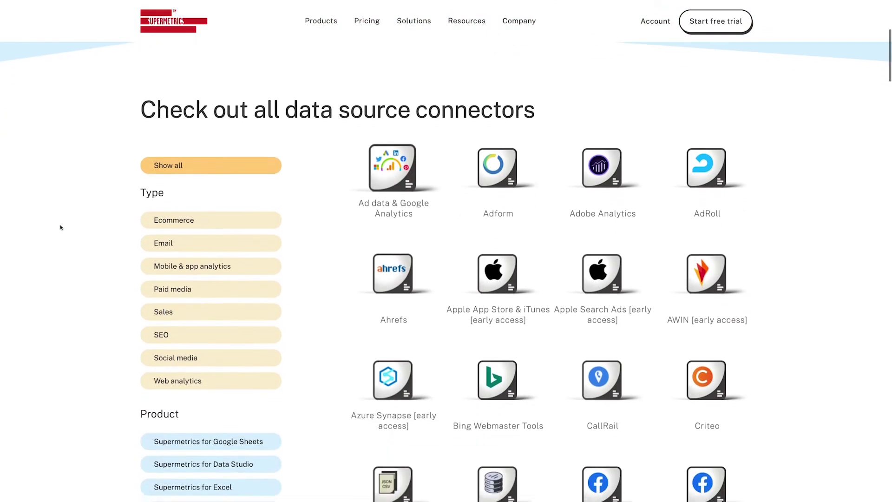
{"action": "scroll", "coordinate": [60, 228], "scroll_direction": "down", "scroll_amount": 10}
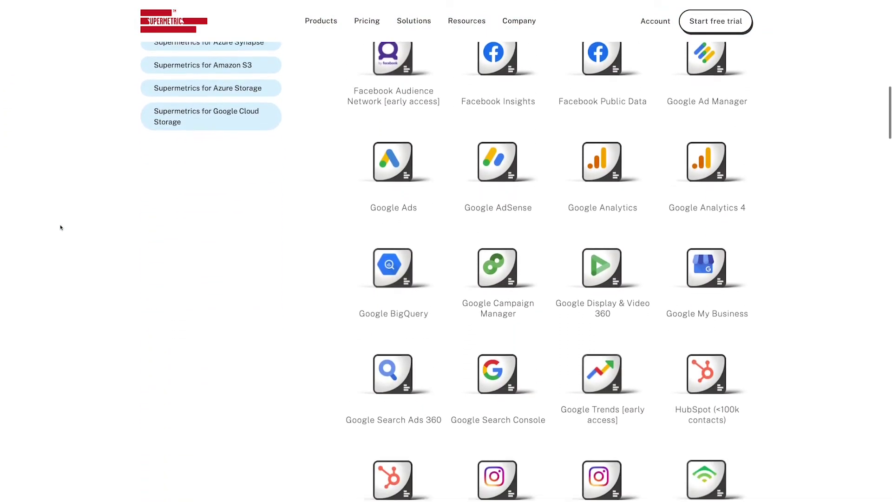
{"action": "scroll", "coordinate": [60, 227], "scroll_direction": "down", "scroll_amount": 15}
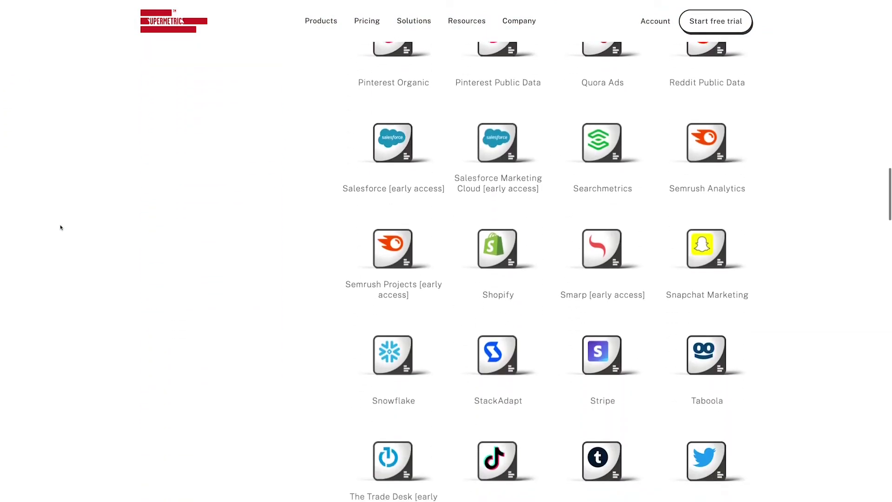
{"action": "scroll", "coordinate": [61, 227], "scroll_direction": "down", "scroll_amount": 8}
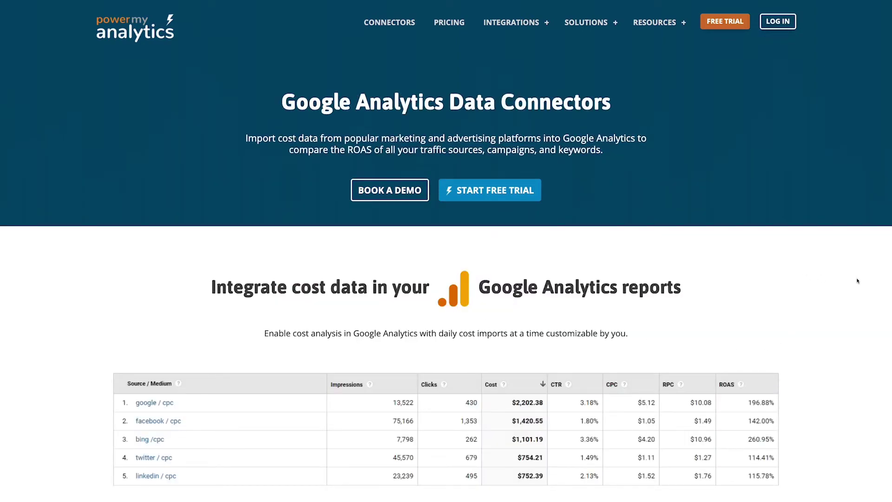
- Scroll down the Power My Analytics page to the live Google Analytics dashboard template
{"action": "scroll", "coordinate": [849, 282], "scroll_direction": "down", "scroll_amount": 3}
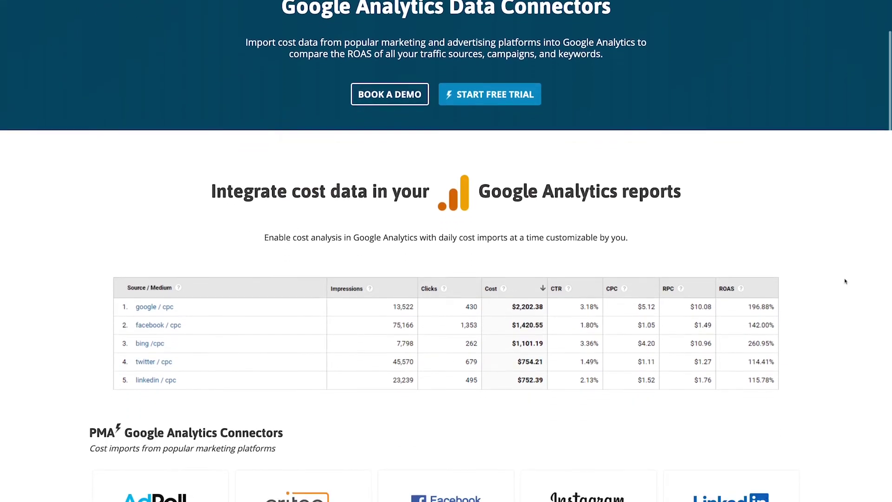
{"action": "scroll", "coordinate": [845, 281], "scroll_direction": "down", "scroll_amount": 4}
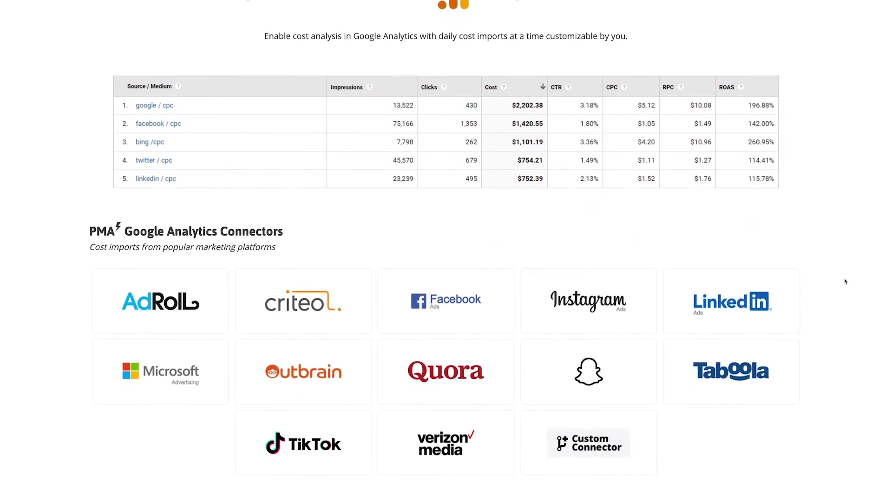
{"action": "scroll", "coordinate": [845, 281], "scroll_direction": "down", "scroll_amount": 1}
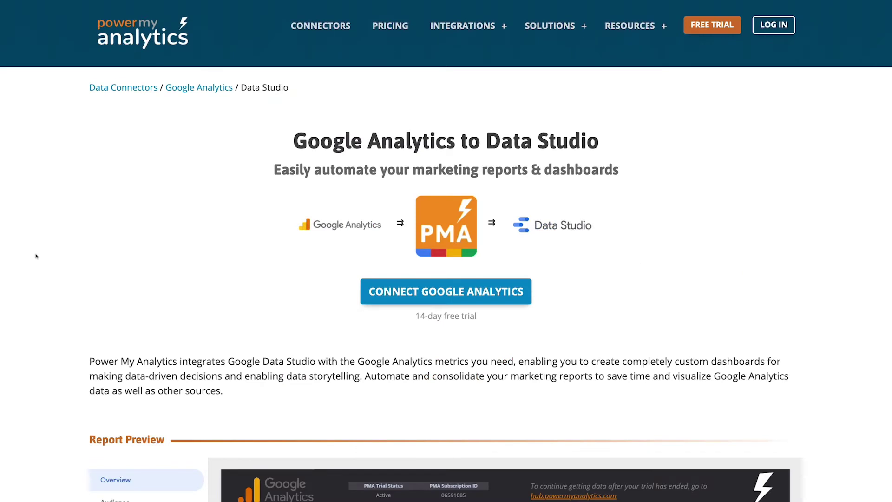
{"action": "scroll", "coordinate": [36, 256], "scroll_direction": "down", "scroll_amount": 5}
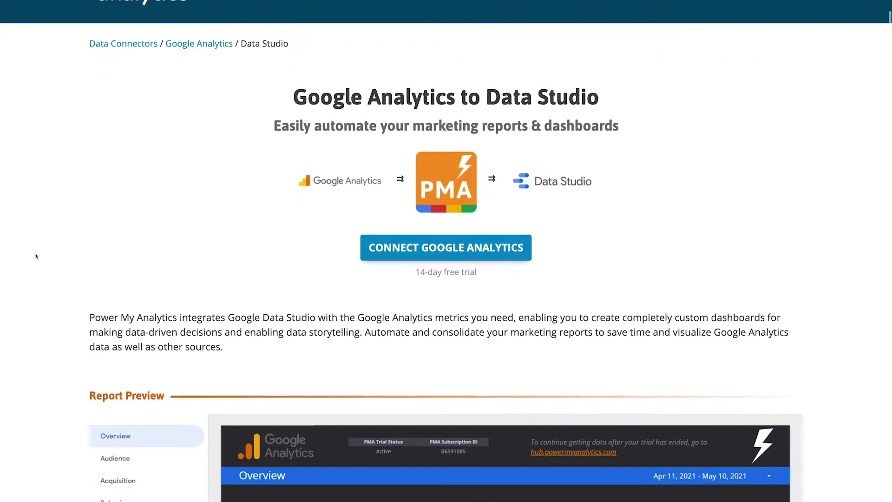
{"action": "scroll", "coordinate": [36, 256], "scroll_direction": "down", "scroll_amount": 5}
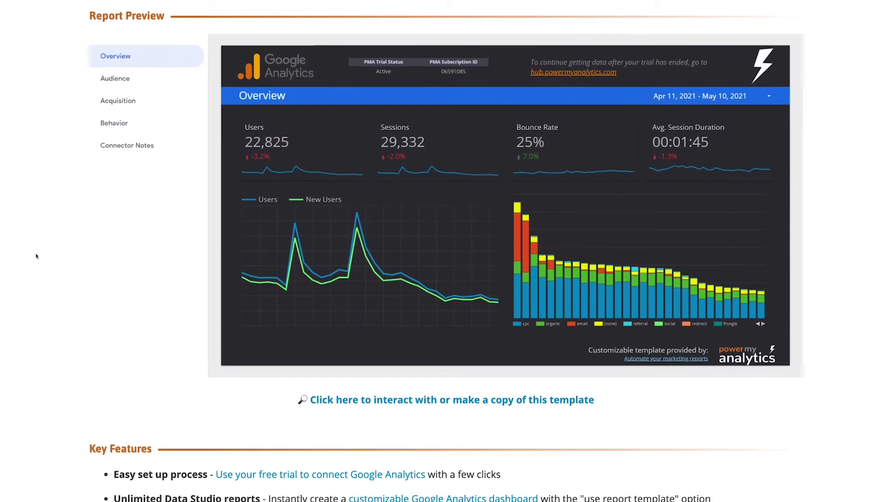
{"action": "scroll", "coordinate": [35, 255], "scroll_direction": "down", "scroll_amount": 2}
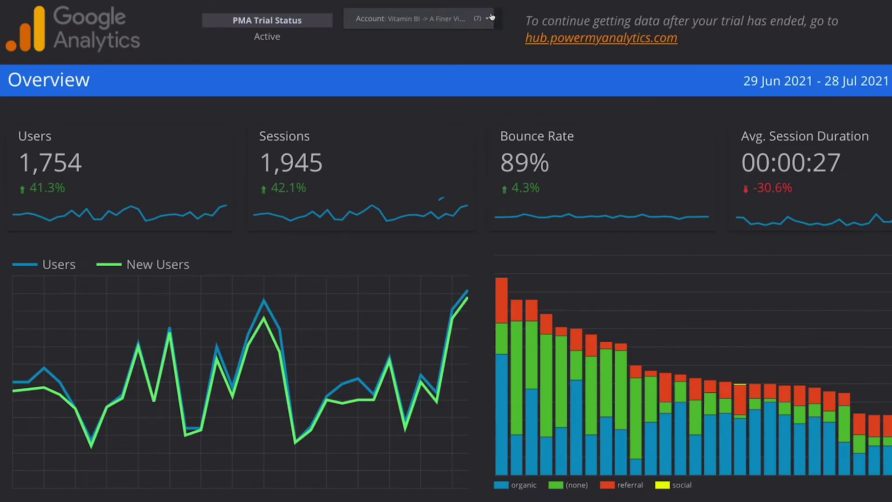
- Filter the dashboard's Account list, excluding the sixth and seventh accounts
{"action": "left_click", "coordinate": [490, 13]}
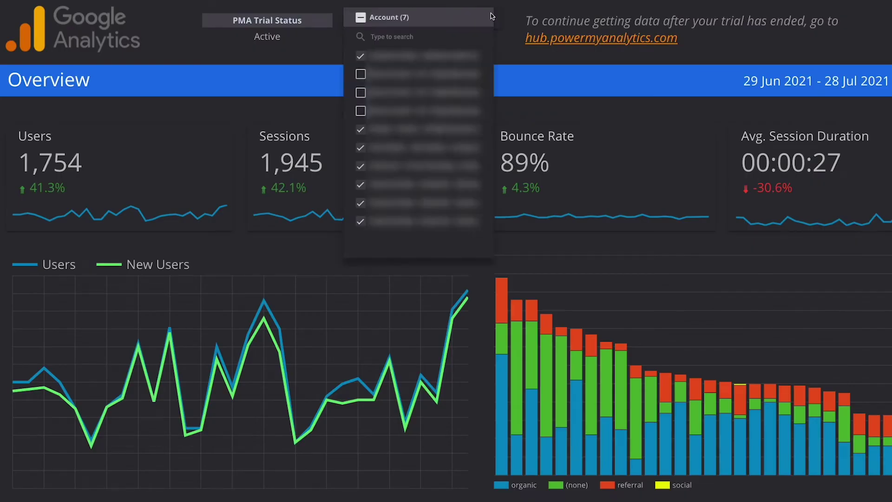
{"action": "left_click", "coordinate": [362, 148]}
{"action": "left_click", "coordinate": [361, 169]}
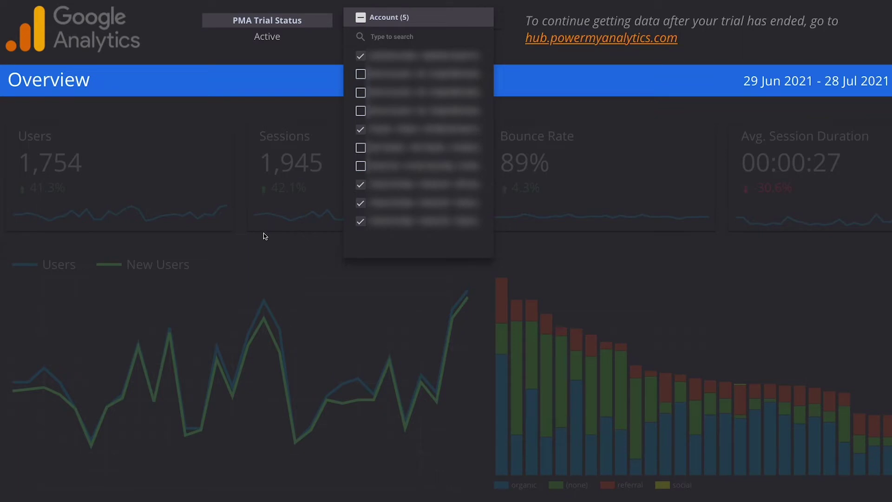
{"action": "left_click", "coordinate": [264, 248]}
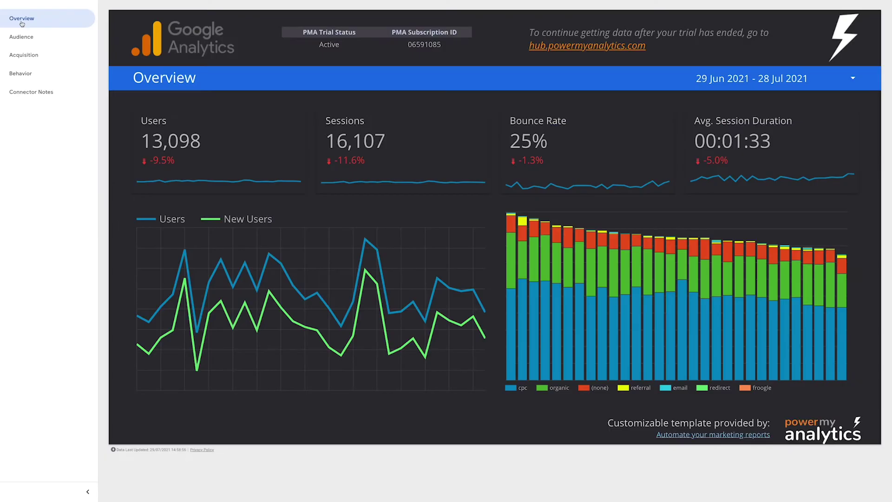
- Step through the Audience, Acquisition and Behavior report pages
{"action": "left_click", "coordinate": [21, 37]}
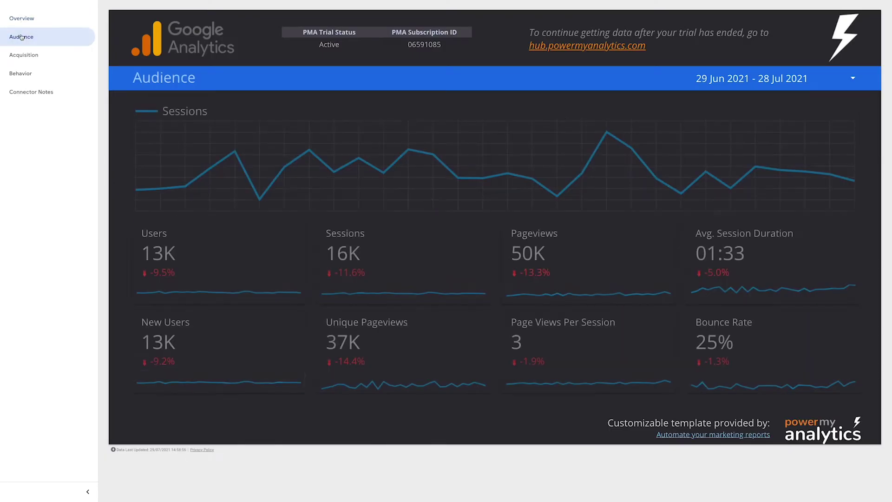
{"action": "left_click", "coordinate": [22, 56]}
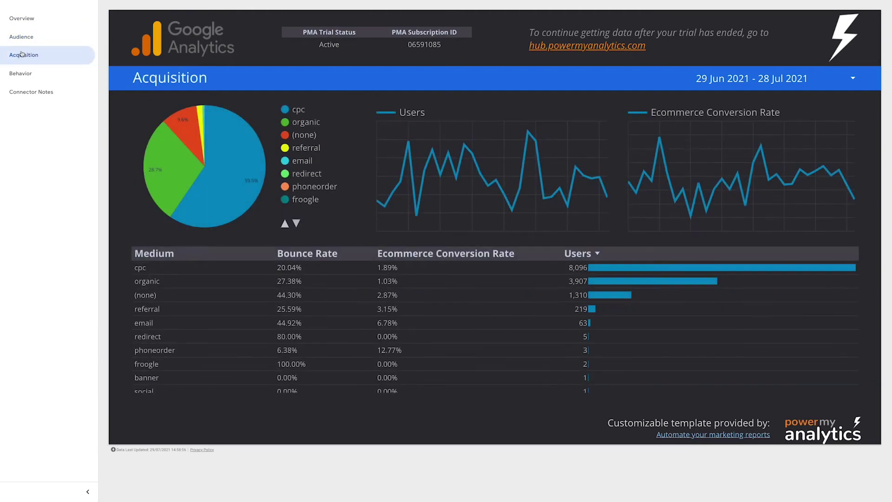
{"action": "left_click", "coordinate": [21, 72]}
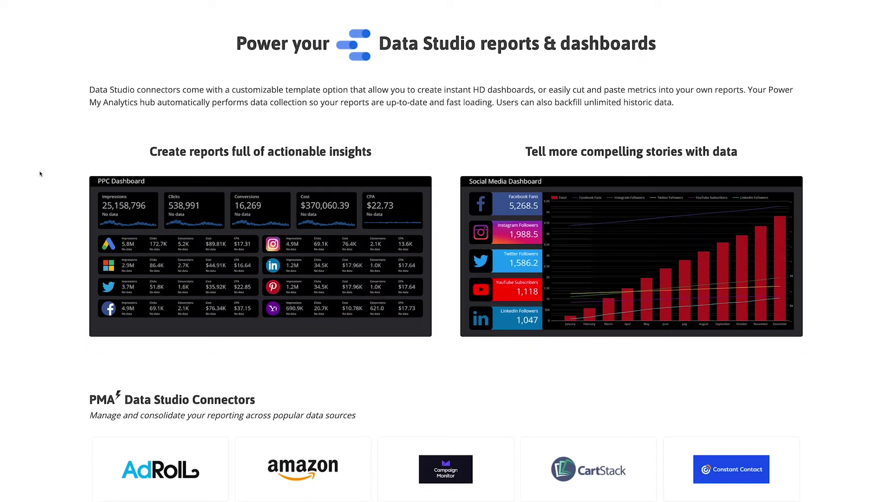
- Scroll through the PMA Data Studio Connectors grid
{"action": "scroll", "coordinate": [40, 174], "scroll_direction": "down", "scroll_amount": 4}
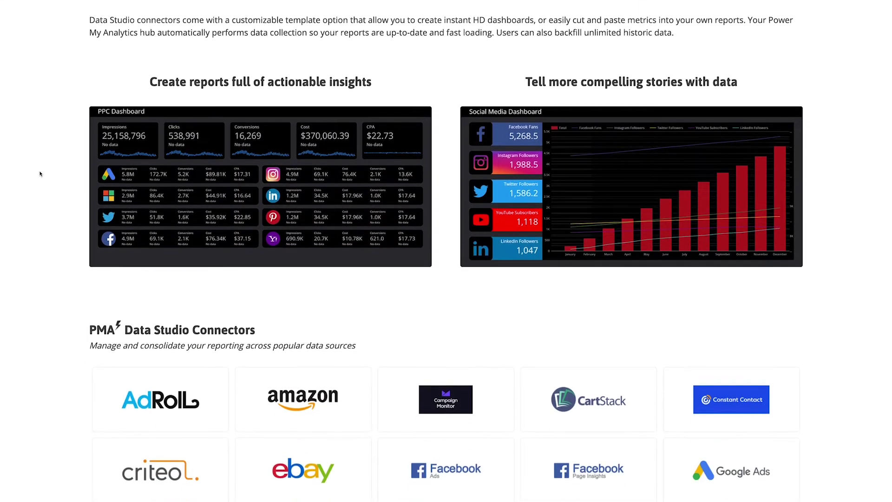
{"action": "scroll", "coordinate": [40, 174], "scroll_direction": "down", "scroll_amount": 5}
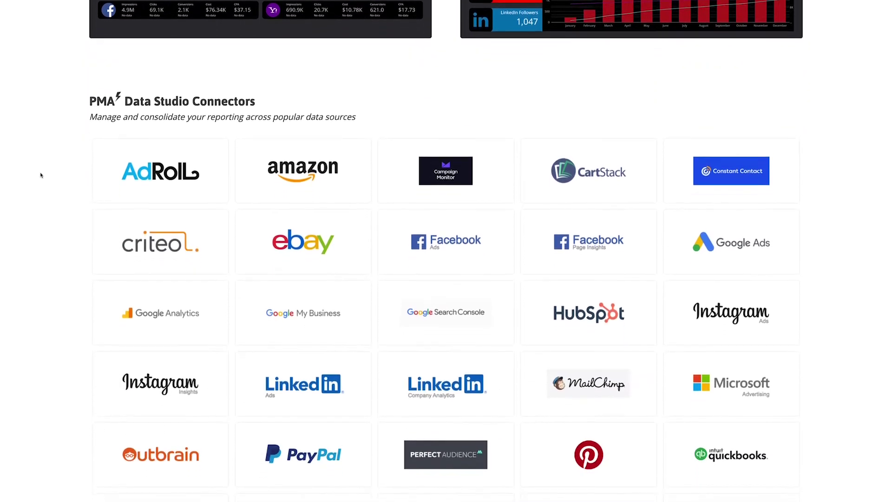
{"action": "scroll", "coordinate": [41, 174], "scroll_direction": "down", "scroll_amount": 3}
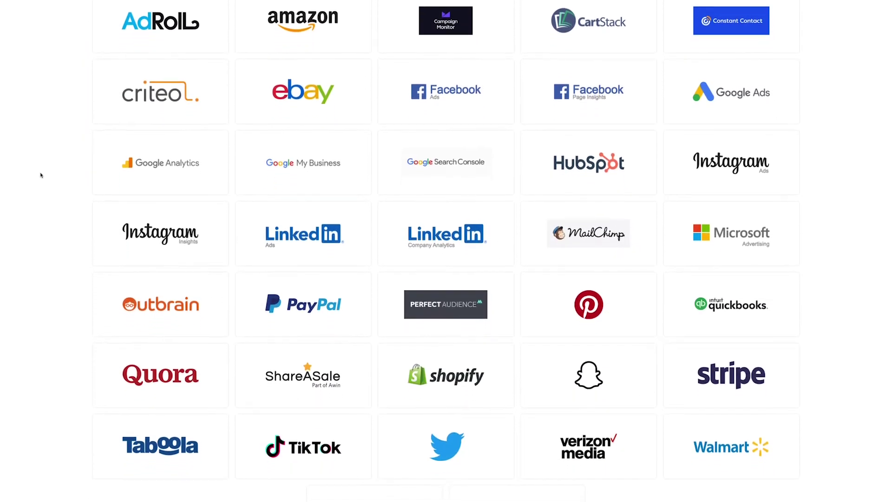
{"action": "scroll", "coordinate": [40, 175], "scroll_direction": "down", "scroll_amount": 2}
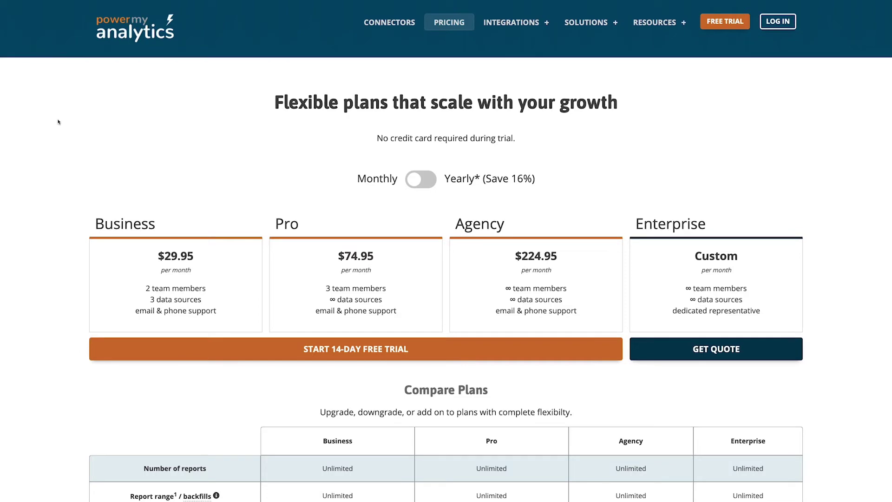
- Scroll through the Power My Analytics pricing add-ons, then jump back to the page top
{"action": "scroll", "coordinate": [58, 122], "scroll_direction": "down", "scroll_amount": 4}
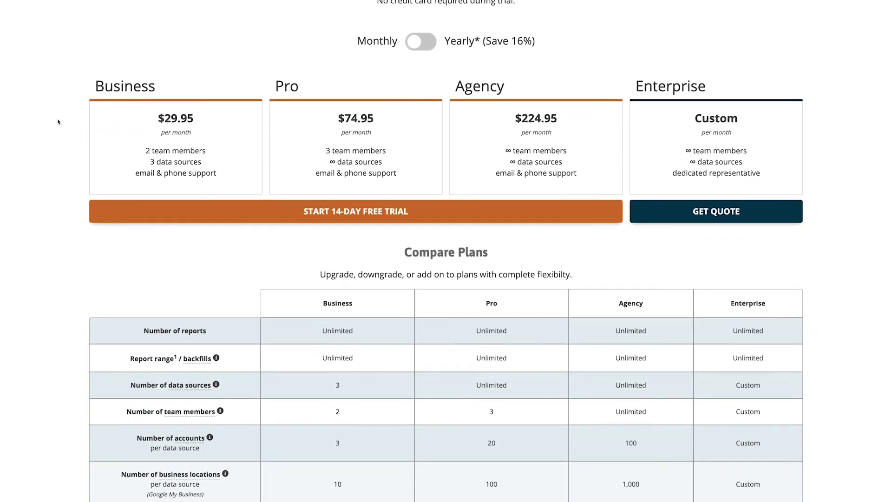
{"action": "scroll", "coordinate": [58, 122], "scroll_direction": "down", "scroll_amount": 4}
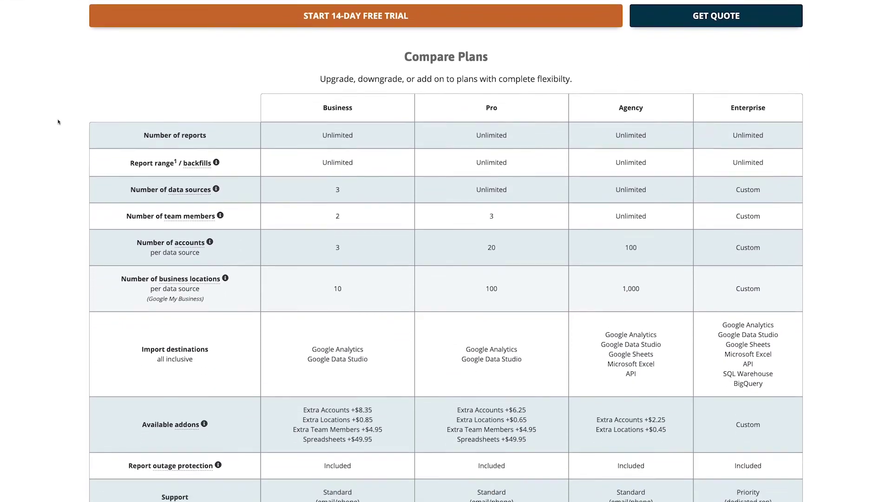
{"action": "scroll", "coordinate": [58, 122], "scroll_direction": "down", "scroll_amount": 5}
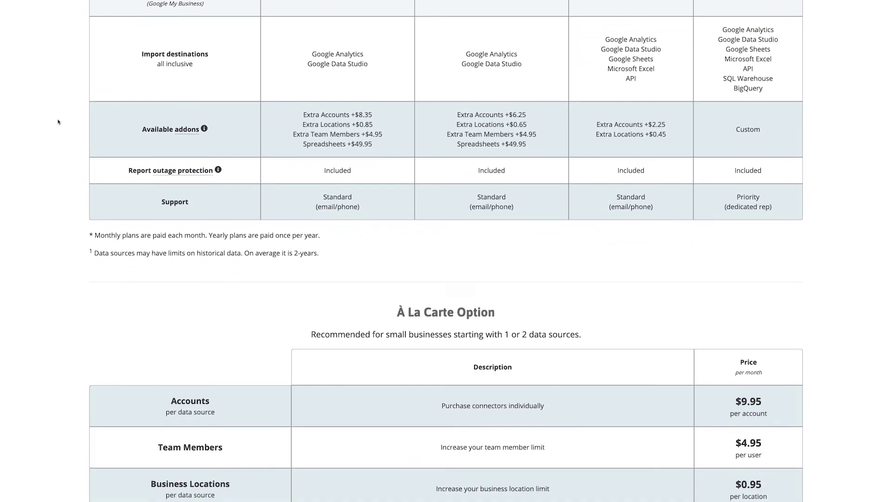
{"action": "scroll", "coordinate": [59, 122], "scroll_direction": "down", "scroll_amount": 2}
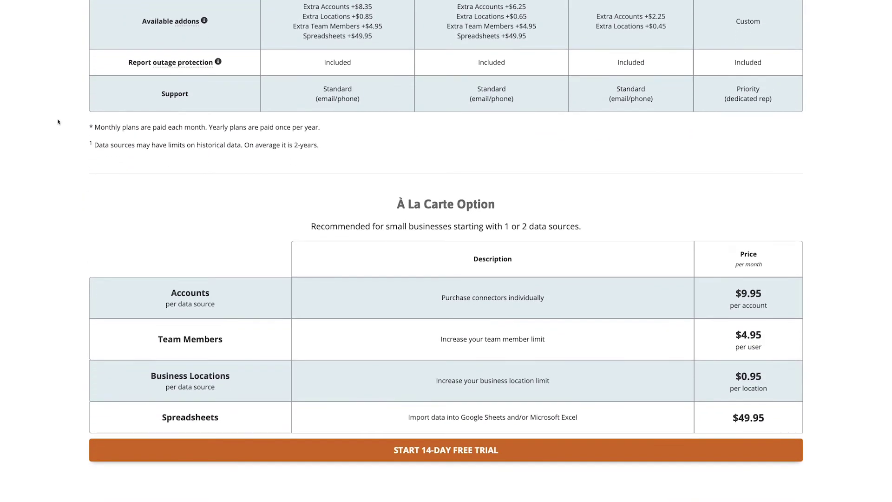
{"action": "key", "text": "Home"}
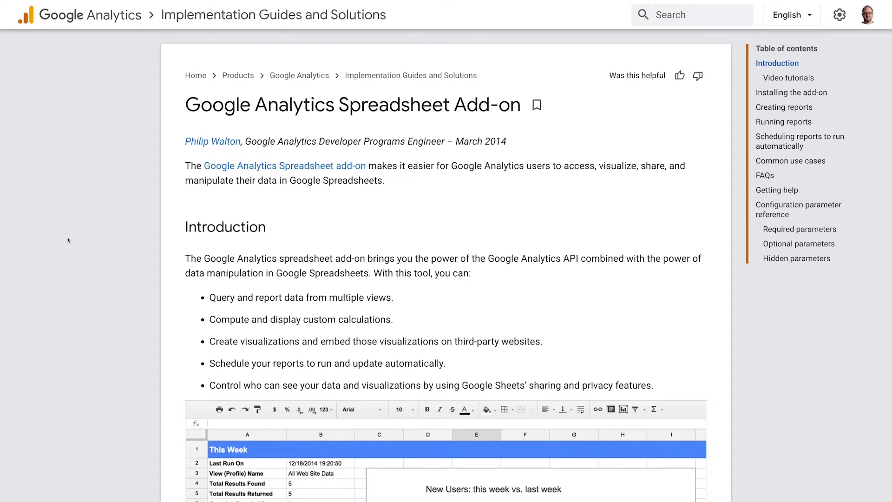
- Scroll the Spreadsheet Add-on guide to the sample 'New Users: this week vs. last week' report
{"action": "scroll", "coordinate": [68, 240], "scroll_direction": "down", "scroll_amount": 5}
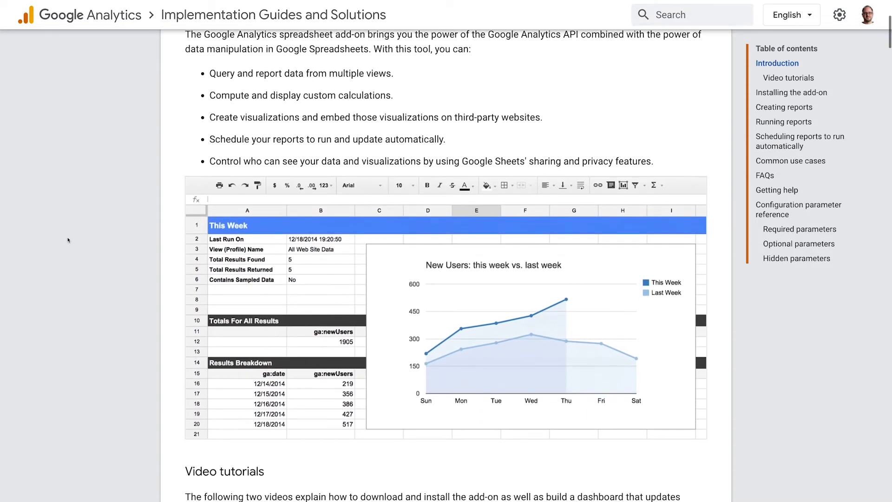
{"action": "scroll", "coordinate": [68, 240], "scroll_direction": "down", "scroll_amount": 3}
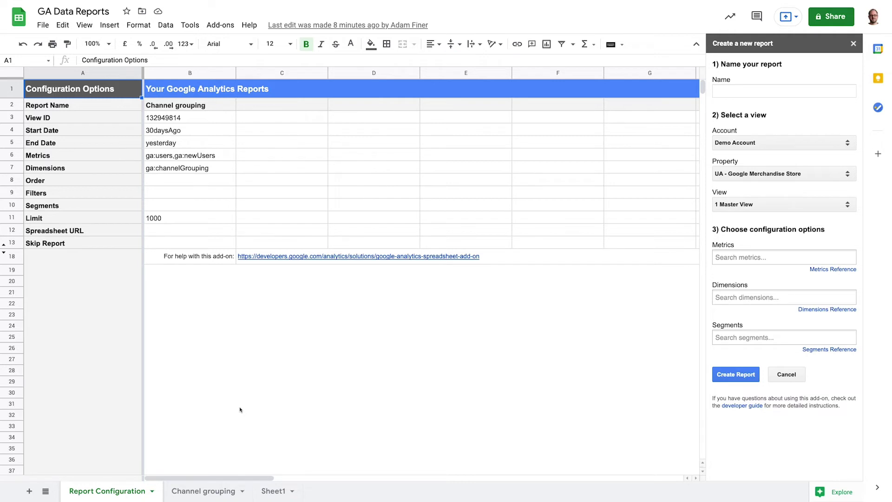
- Look over the Google Analytics add-on commands in the GA Data Reports sheet without choosing one
{"action": "left_click", "coordinate": [240, 409]}
{"action": "left_click", "coordinate": [220, 25]}
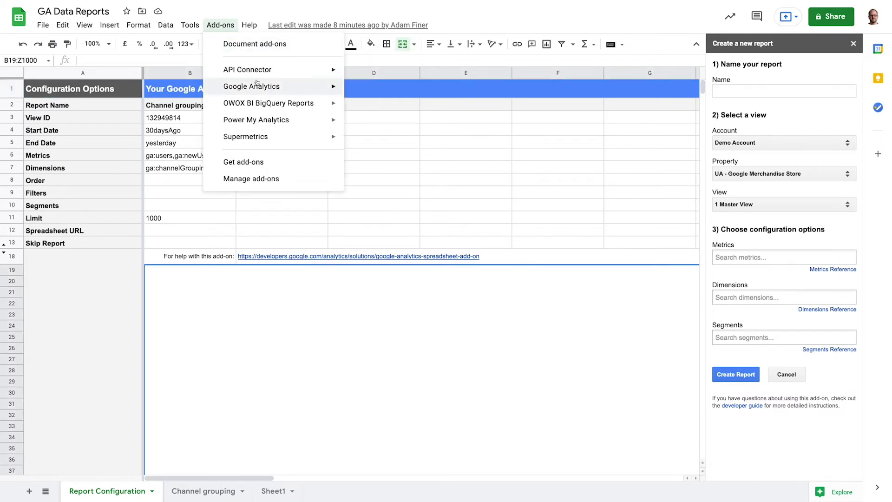
{"action": "mouse_move", "coordinate": [293, 85]}
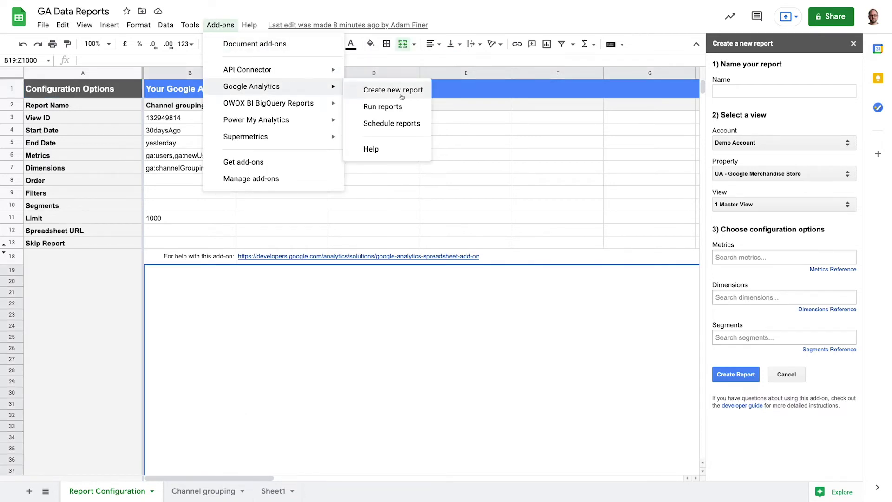
{"action": "left_click", "coordinate": [832, 117]}
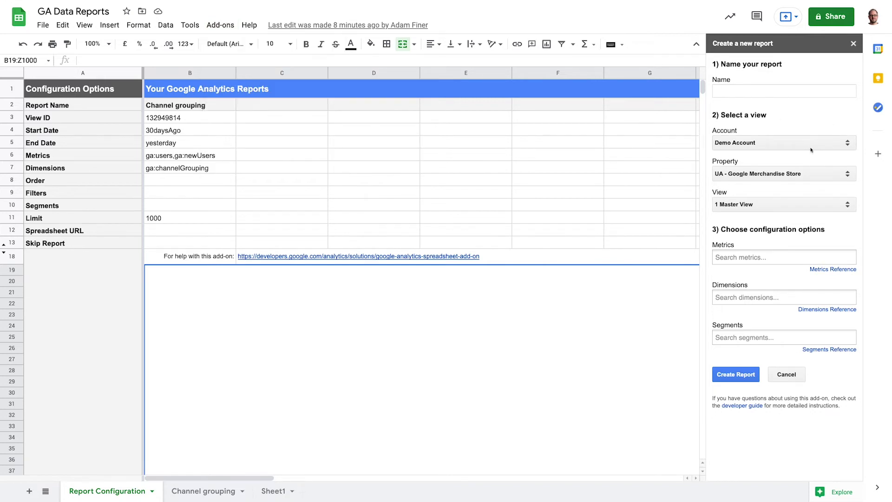
- Review the report's Metrics, Dimensions and Segments lists, then bring back the Google Analytics add-on commands
{"action": "left_click", "coordinate": [774, 253]}
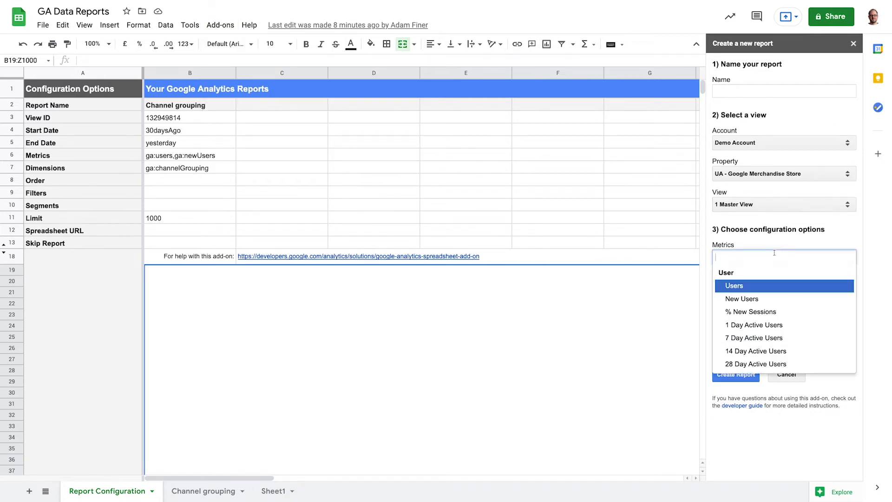
{"action": "left_click", "coordinate": [775, 294]}
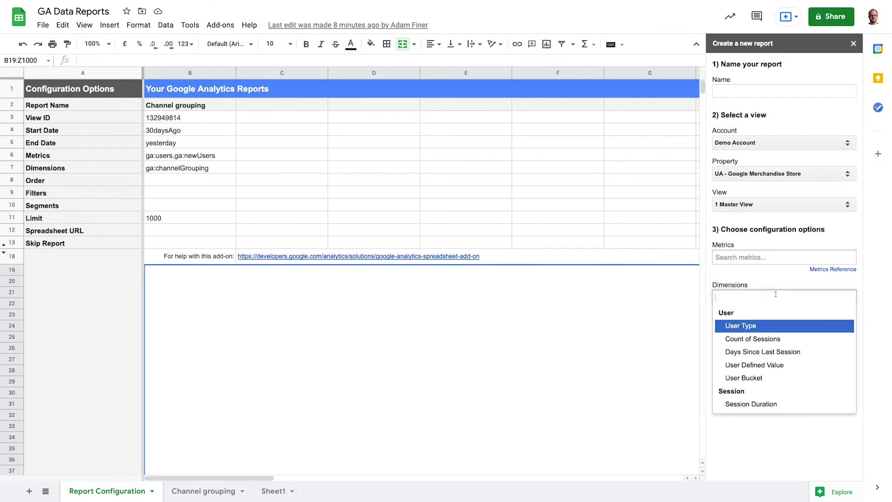
{"action": "left_click", "coordinate": [776, 284]}
{"action": "left_click", "coordinate": [777, 331]}
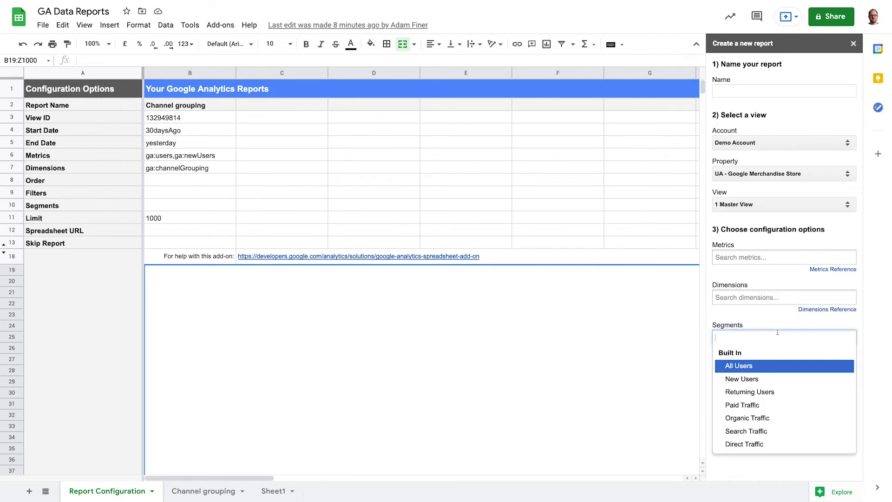
{"action": "left_click", "coordinate": [779, 320]}
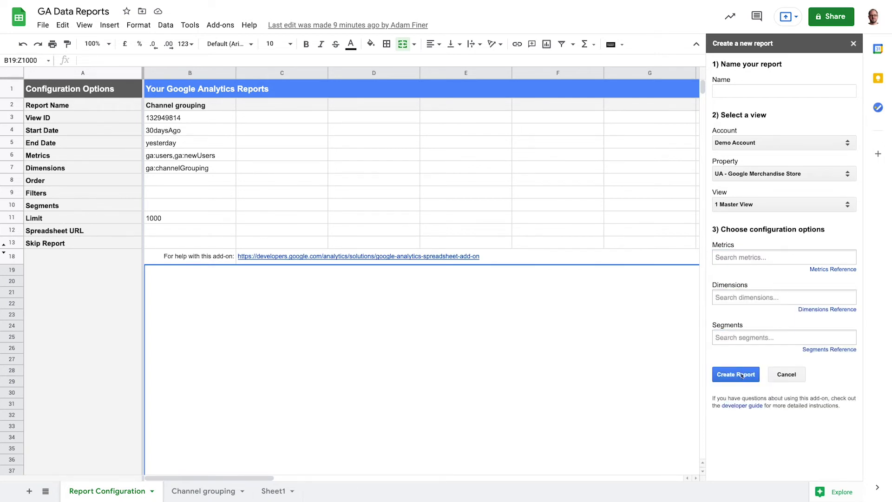
{"action": "left_click", "coordinate": [218, 25]}
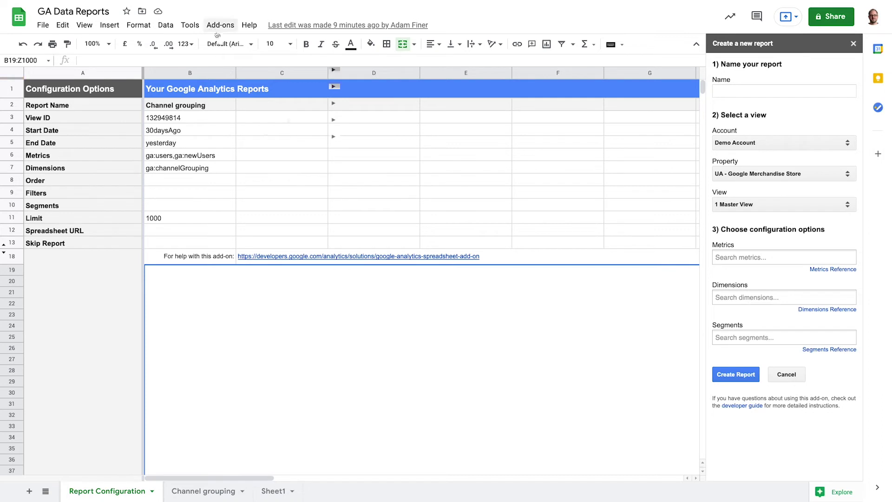
- Schedule the Google Analytics reports to run automatically every day between 4 and 5 a.m
{"action": "mouse_move", "coordinate": [241, 84]}
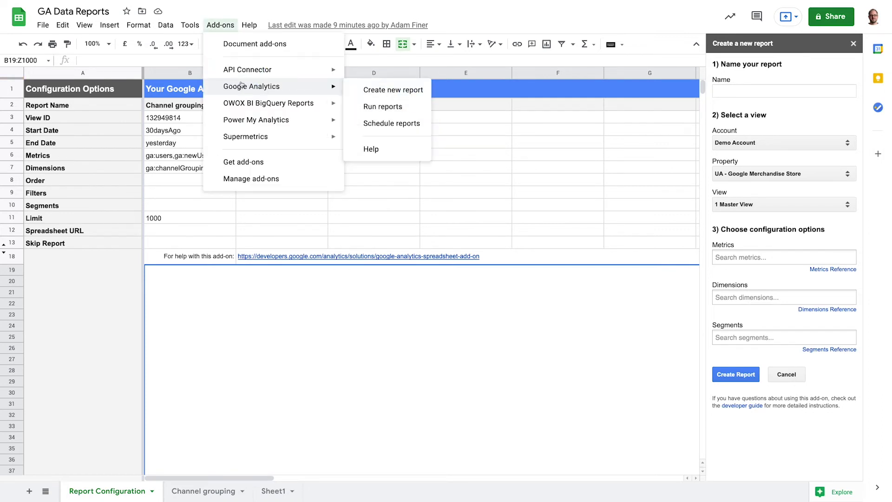
{"action": "left_click", "coordinate": [386, 123]}
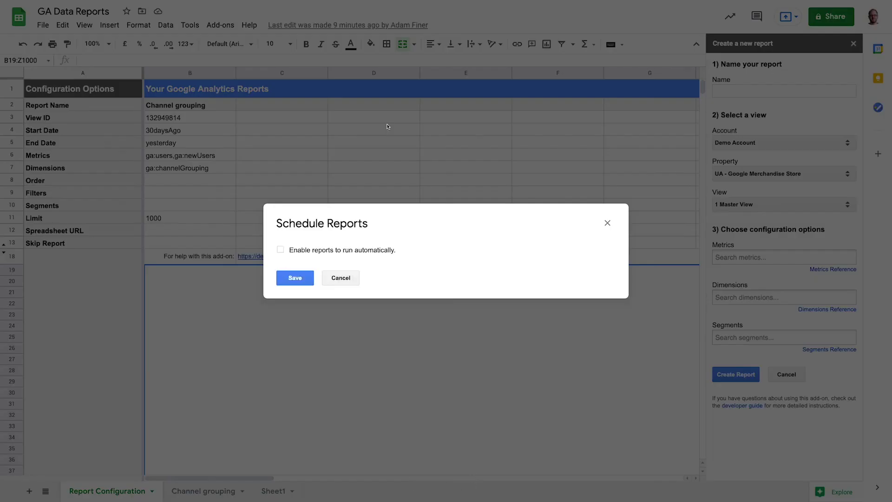
{"action": "left_click", "coordinate": [281, 250]}
{"action": "left_click", "coordinate": [376, 273]}
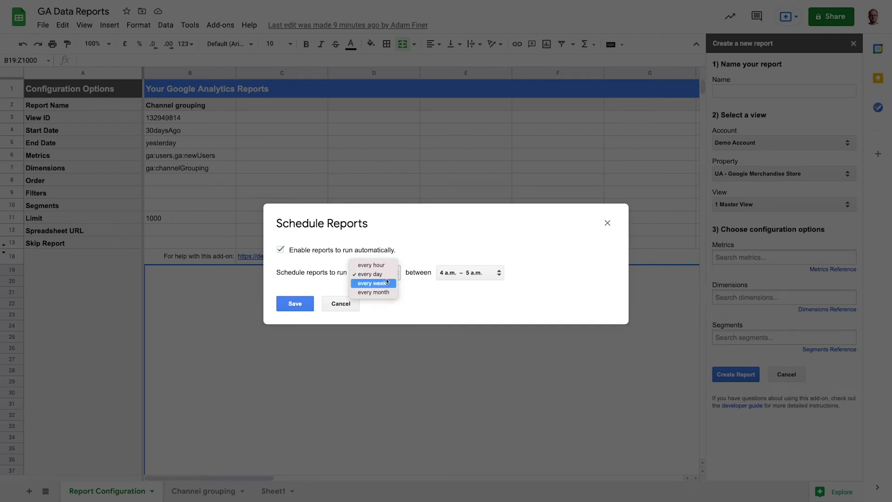
{"action": "left_click", "coordinate": [372, 273]}
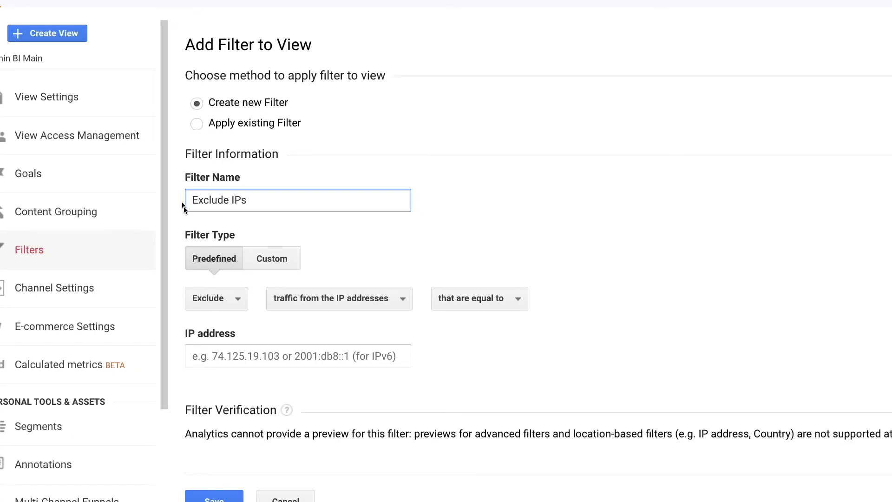
- Review the Exclude IPs filter options, keeping Exclude, traffic from the IP addresses, and equal to
{"action": "left_click", "coordinate": [226, 300]}
{"action": "left_click", "coordinate": [228, 301]}
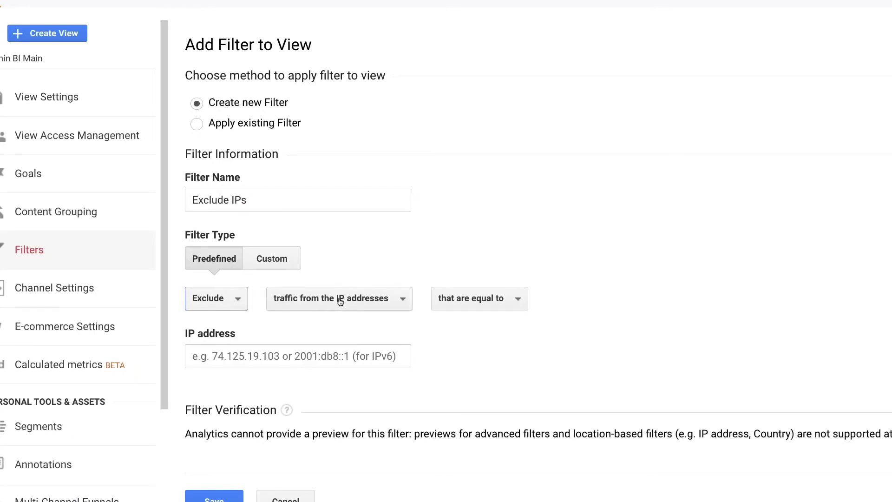
{"action": "left_click", "coordinate": [377, 298]}
{"action": "left_click", "coordinate": [378, 298]}
{"action": "left_click", "coordinate": [473, 303]}
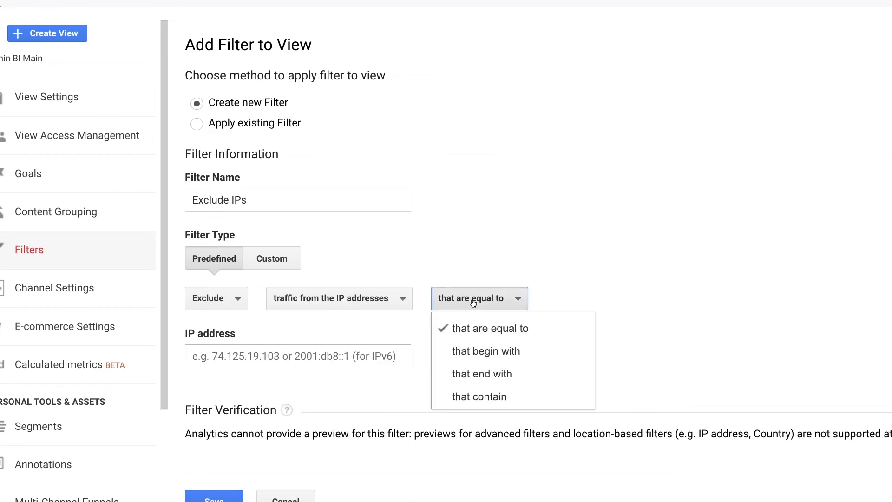
{"action": "left_click", "coordinate": [473, 303]}
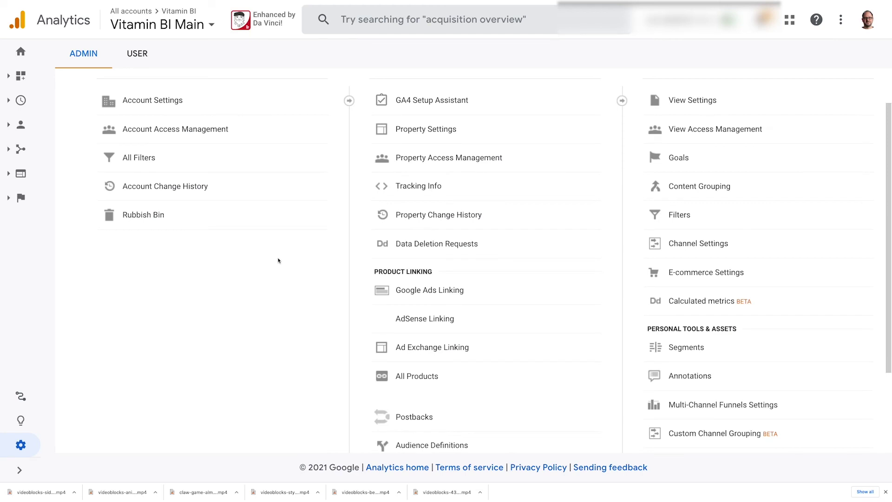
- Open the Session-scoped My traffic dimension, select its snippet, and enable Internalize for this session
{"action": "scroll", "coordinate": [278, 260], "scroll_direction": "down", "scroll_amount": 2}
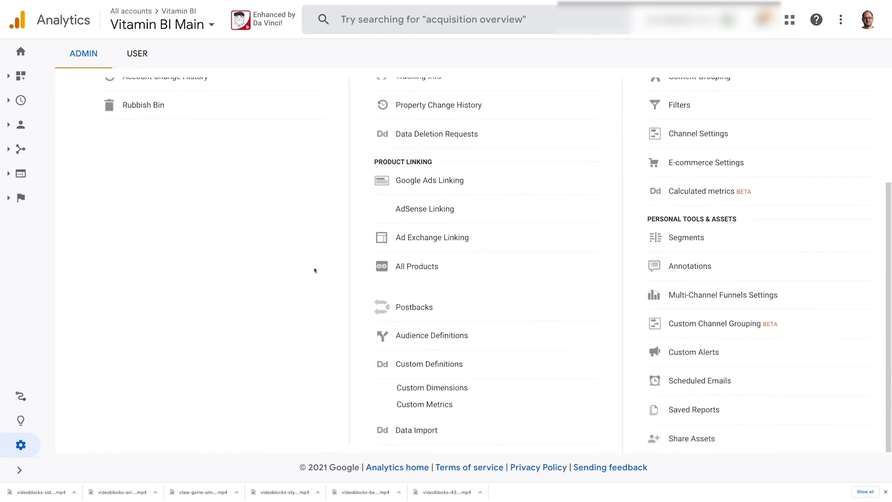
{"action": "left_click", "coordinate": [425, 387]}
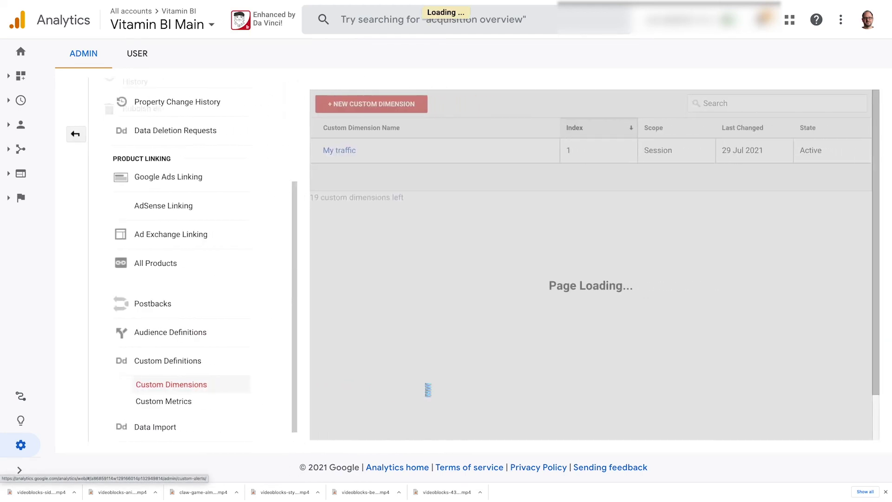
{"action": "left_click", "coordinate": [286, 151]}
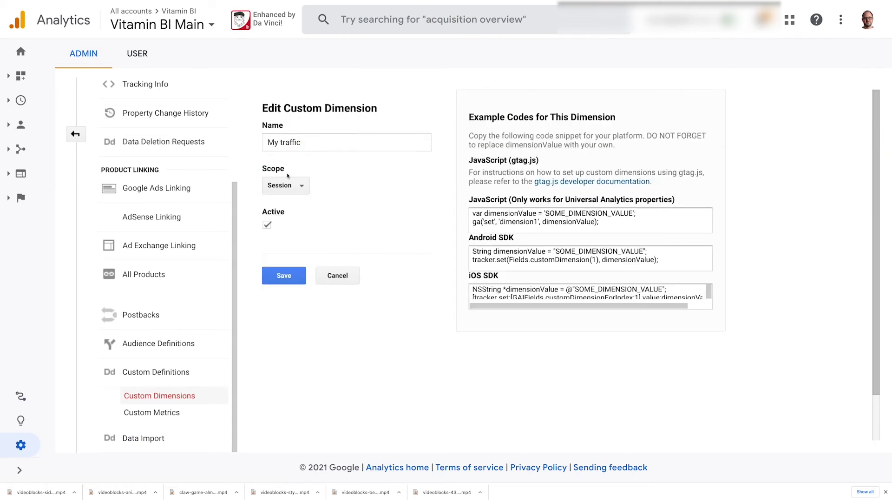
{"action": "left_click", "coordinate": [297, 186]}
{"action": "left_click", "coordinate": [289, 225]}
{"action": "left_click_drag", "start_coordinate": [473, 213], "coordinate": [636, 222]}
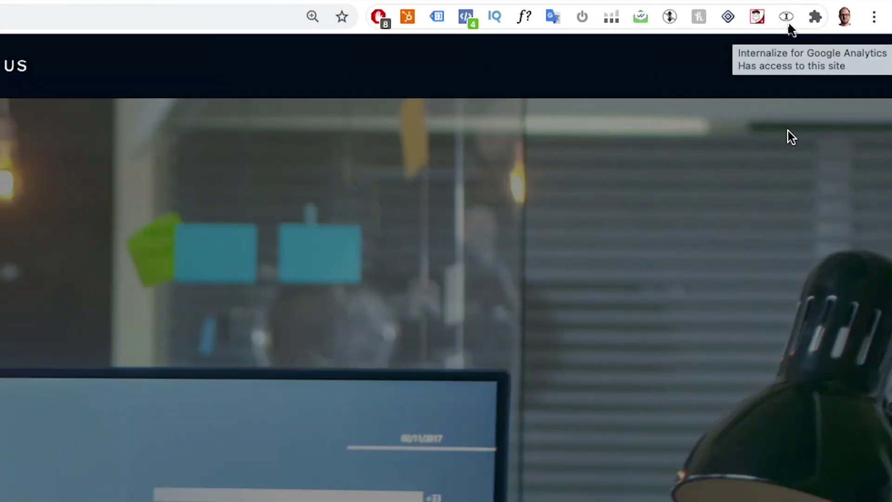
{"action": "left_click", "coordinate": [787, 18]}
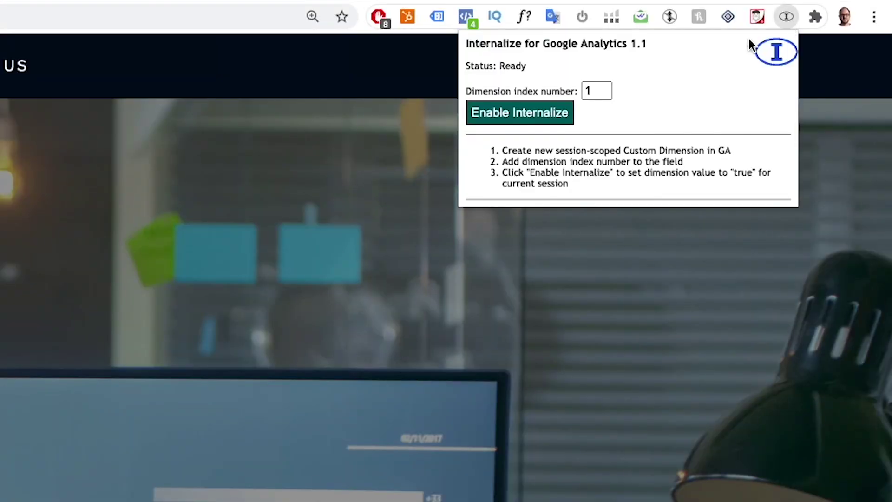
{"action": "left_click", "coordinate": [532, 113]}
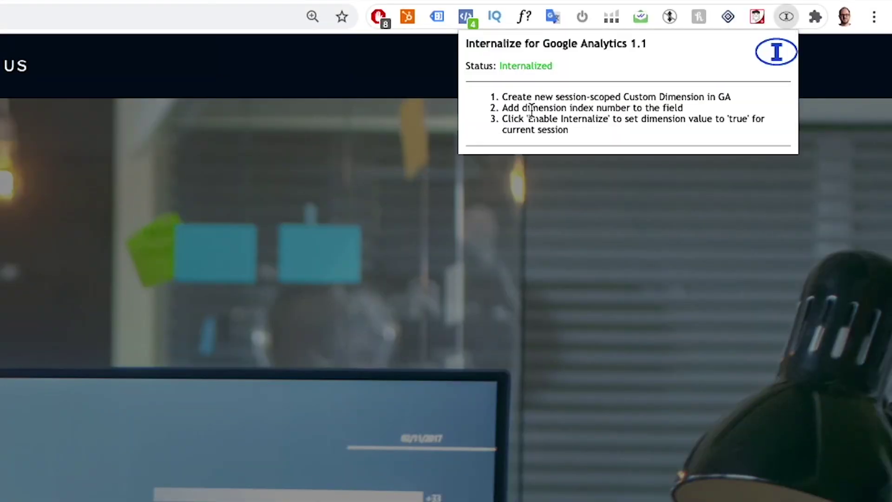